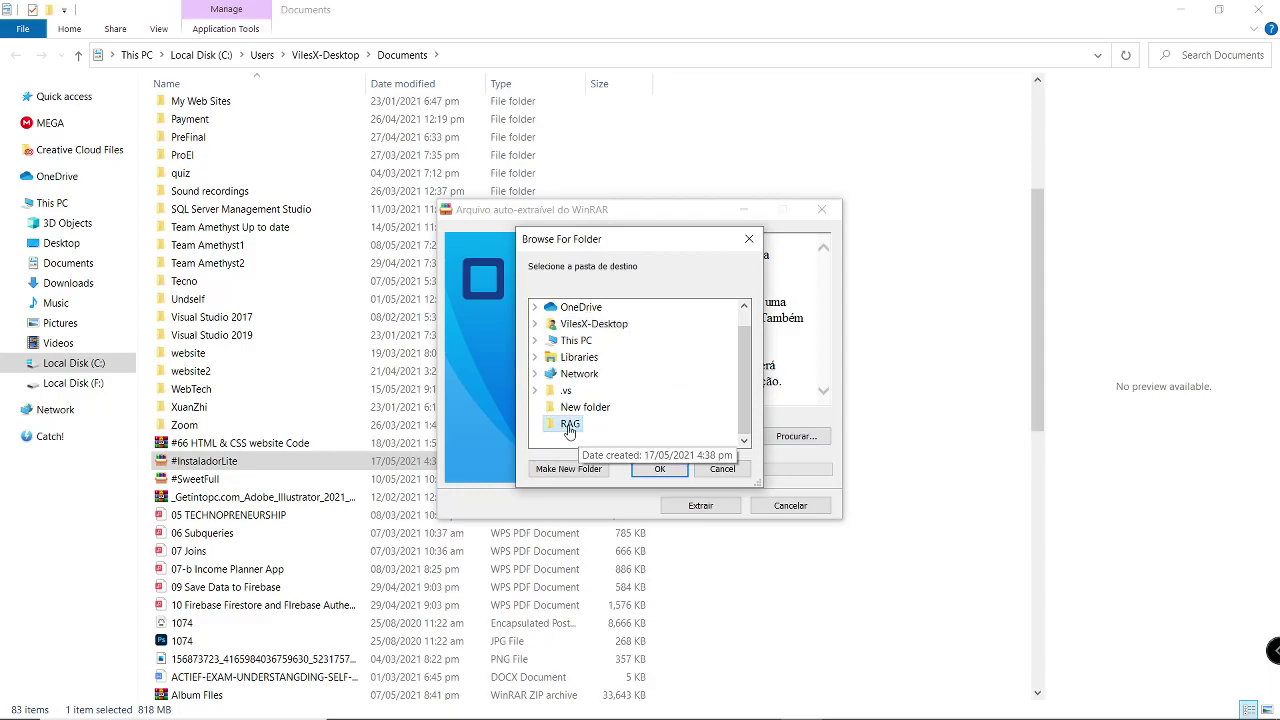
Extract the #InstaladorLite archive into the RAG folder on the desktop.
click(659, 469)
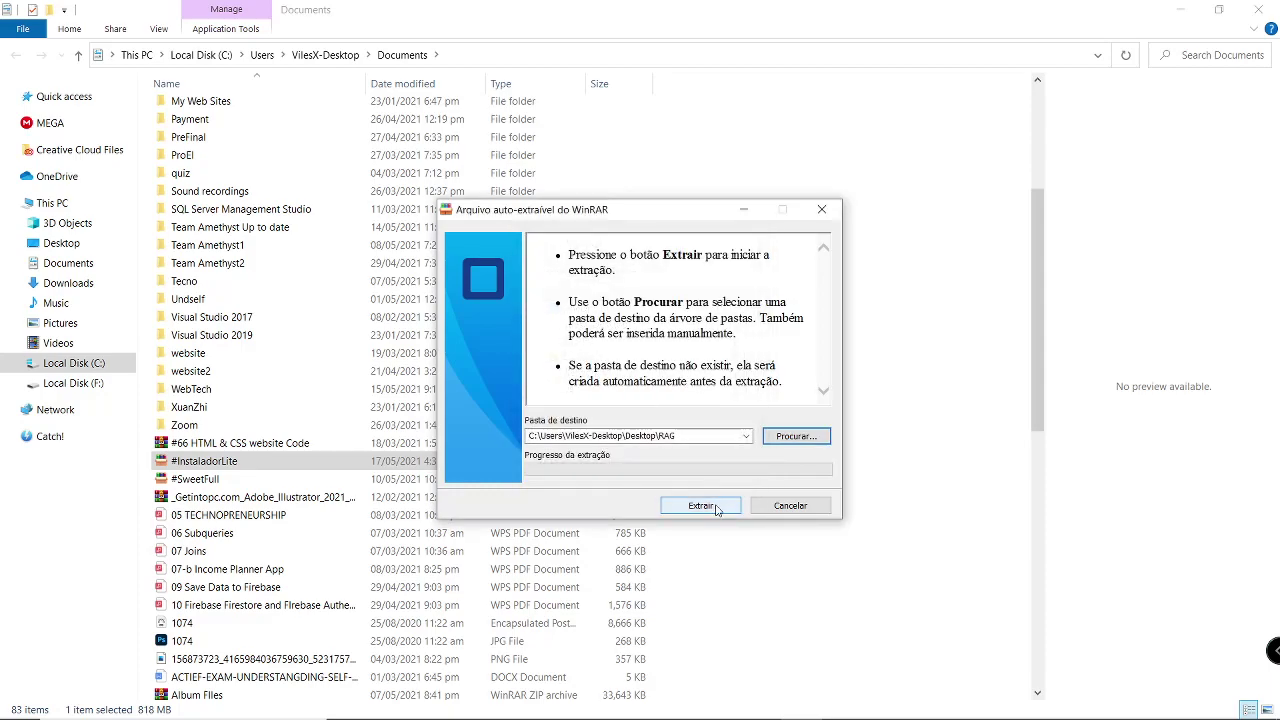
click(701, 505)
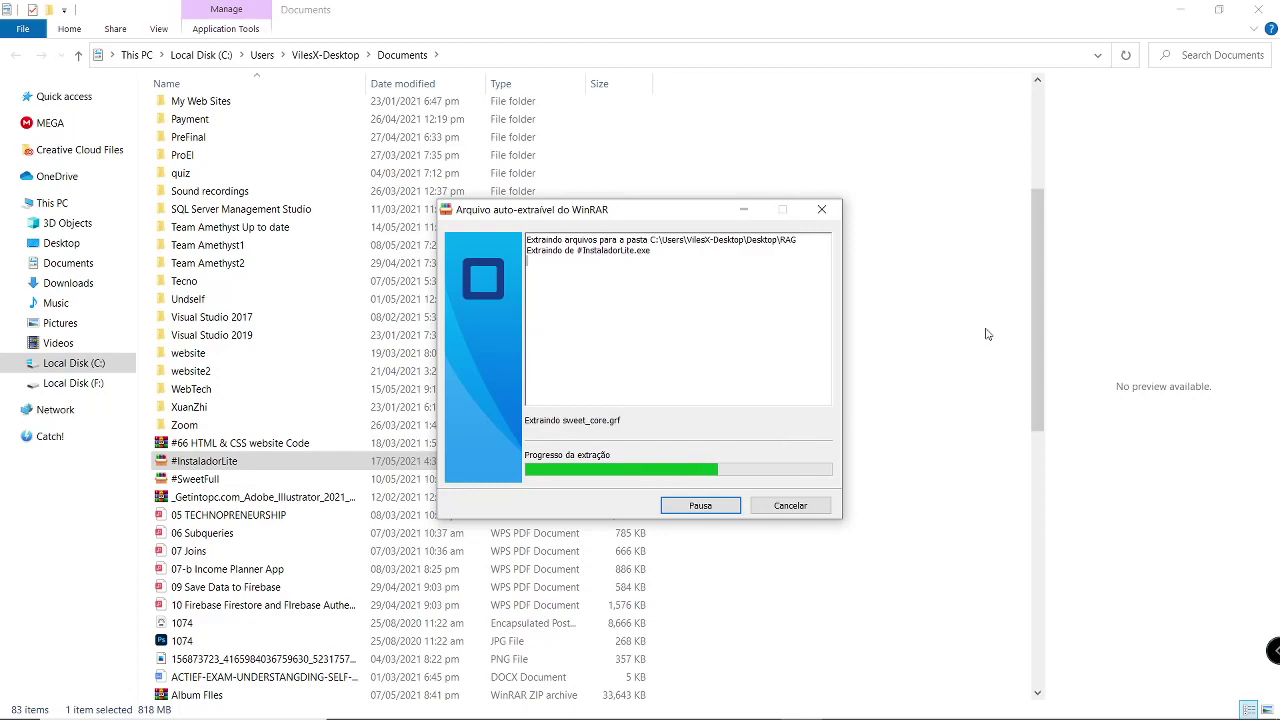
Open the RAG folder from the desktop and launch the #Jogar application in it.
click(1178, 12)
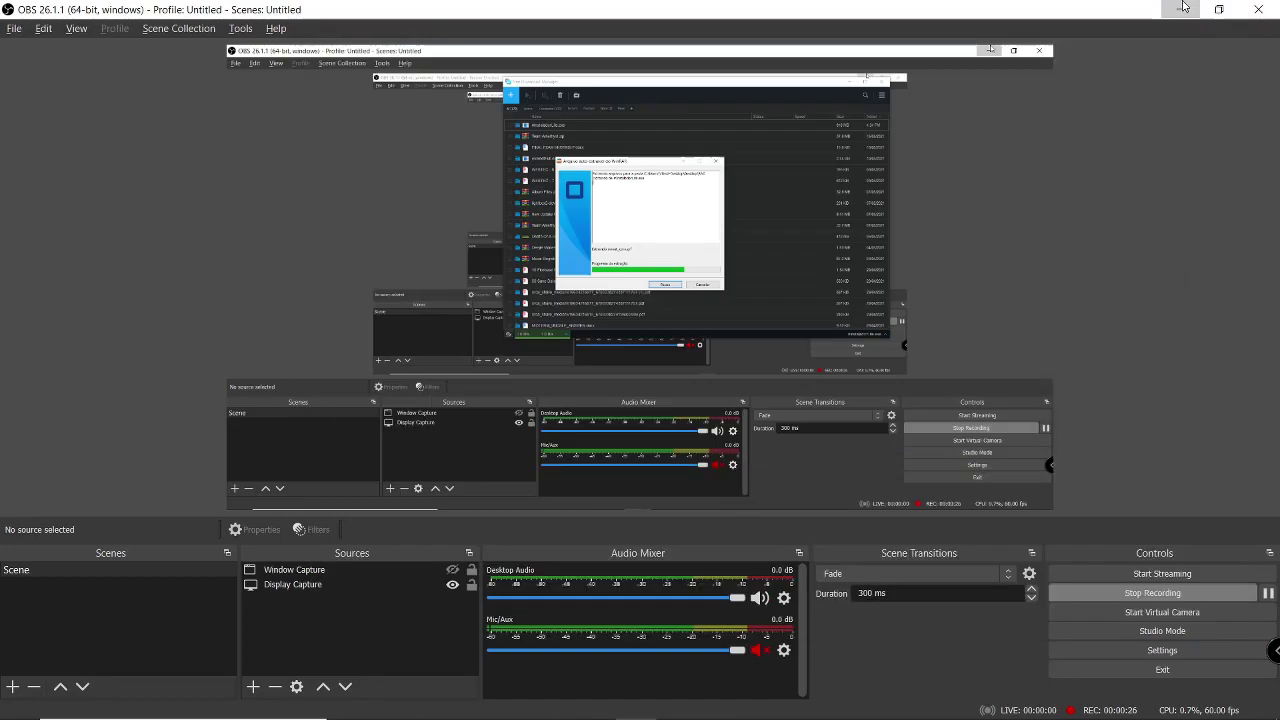
click(1180, 4)
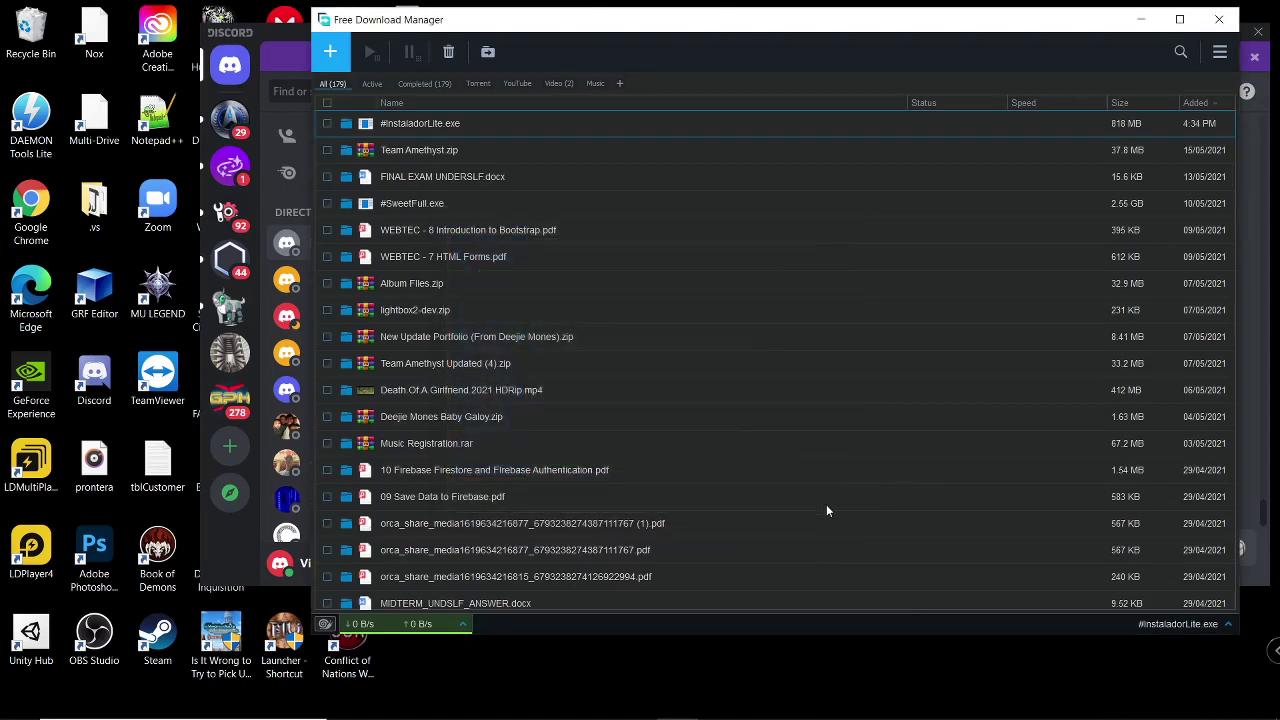
mouse_move(430, 707)
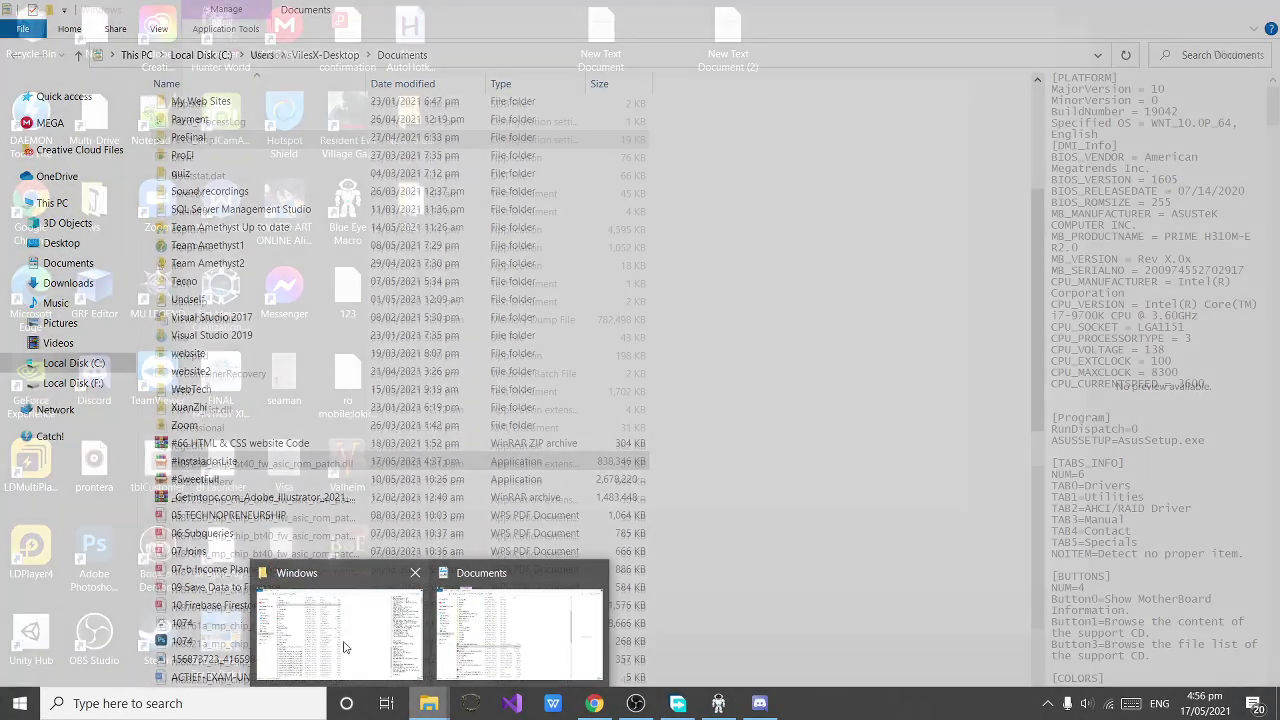
mouse_move(515, 632)
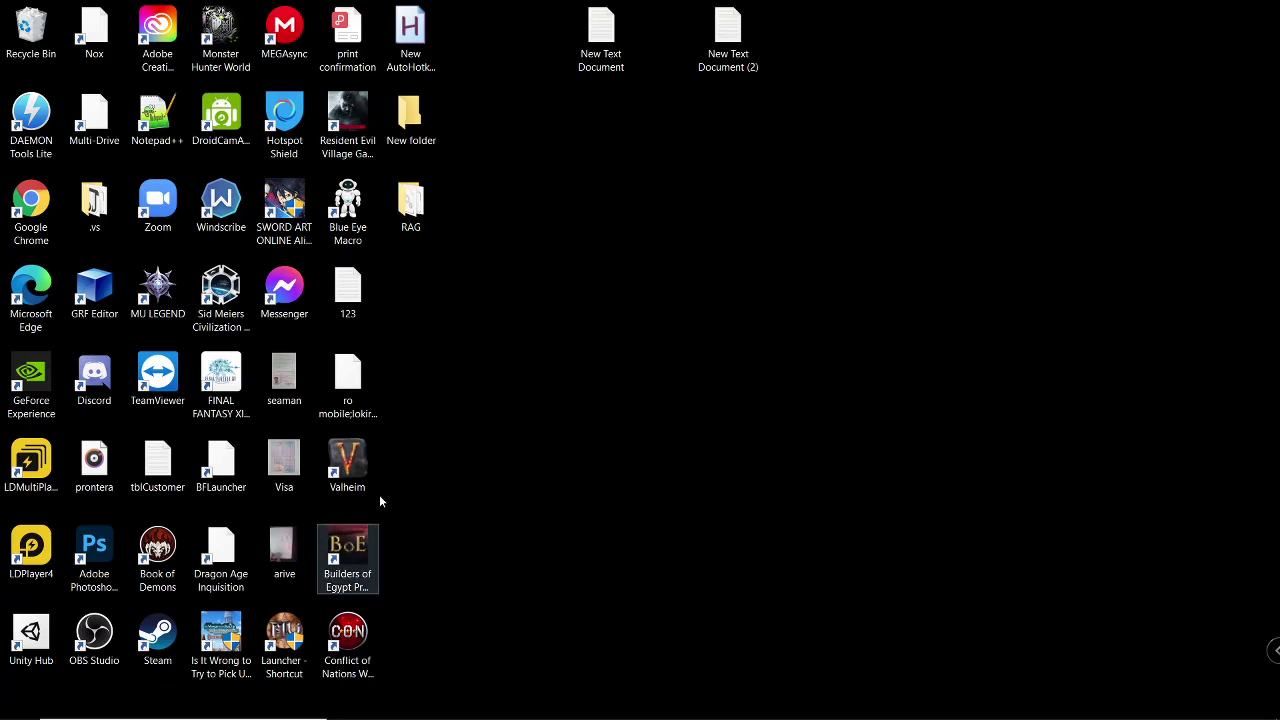
double_click(413, 205)
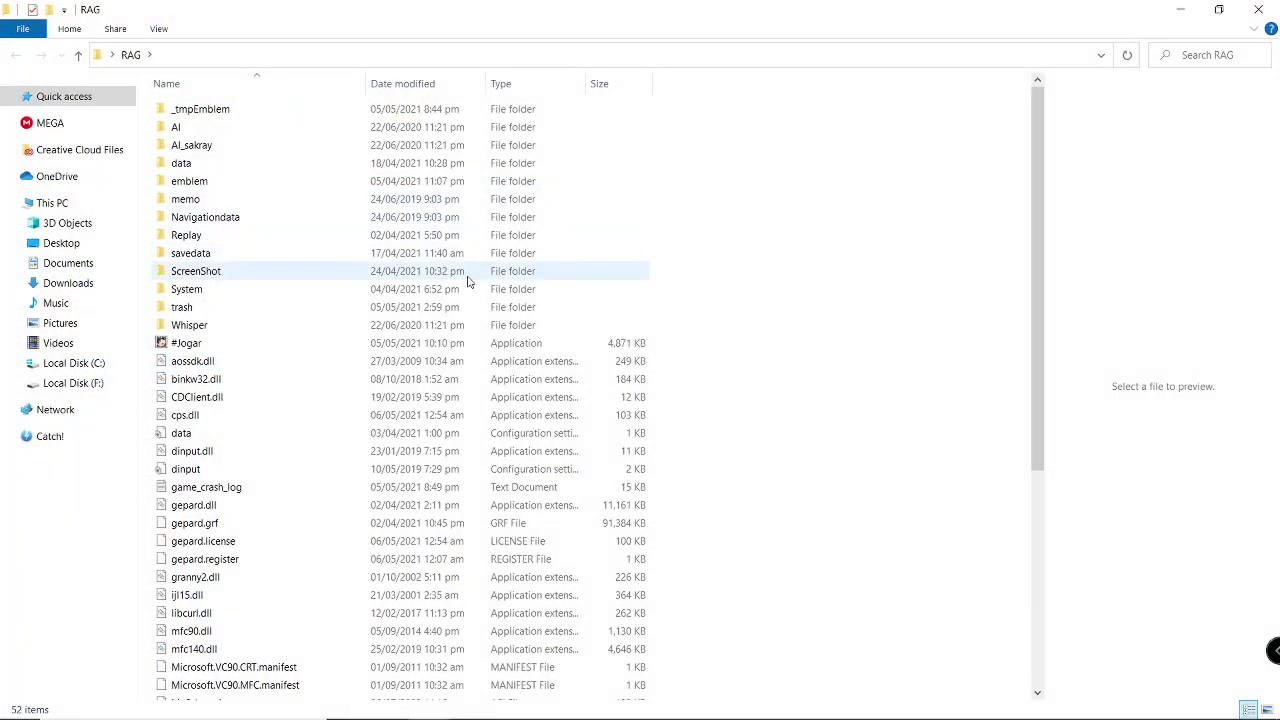
double_click(305, 344)
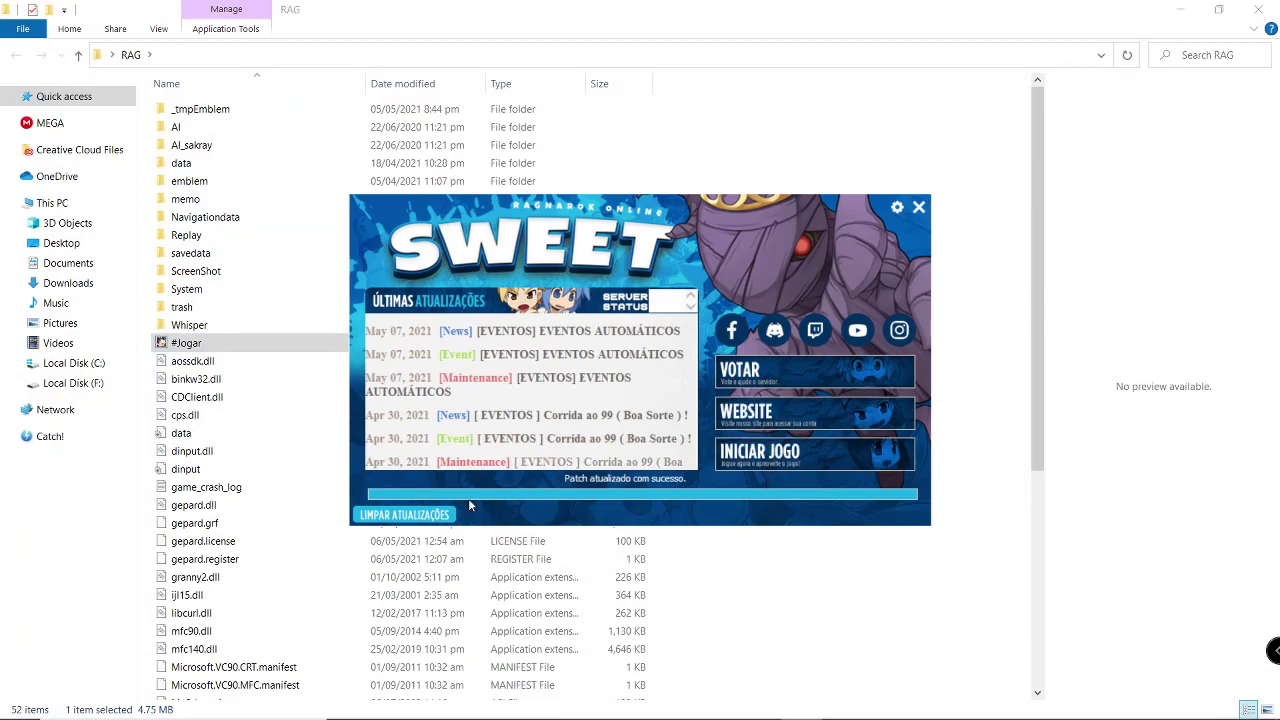
Launch Compatibility Administrator (32-bit) from the Windows Kits programs.
mouse_move(62, 713)
click(19, 703)
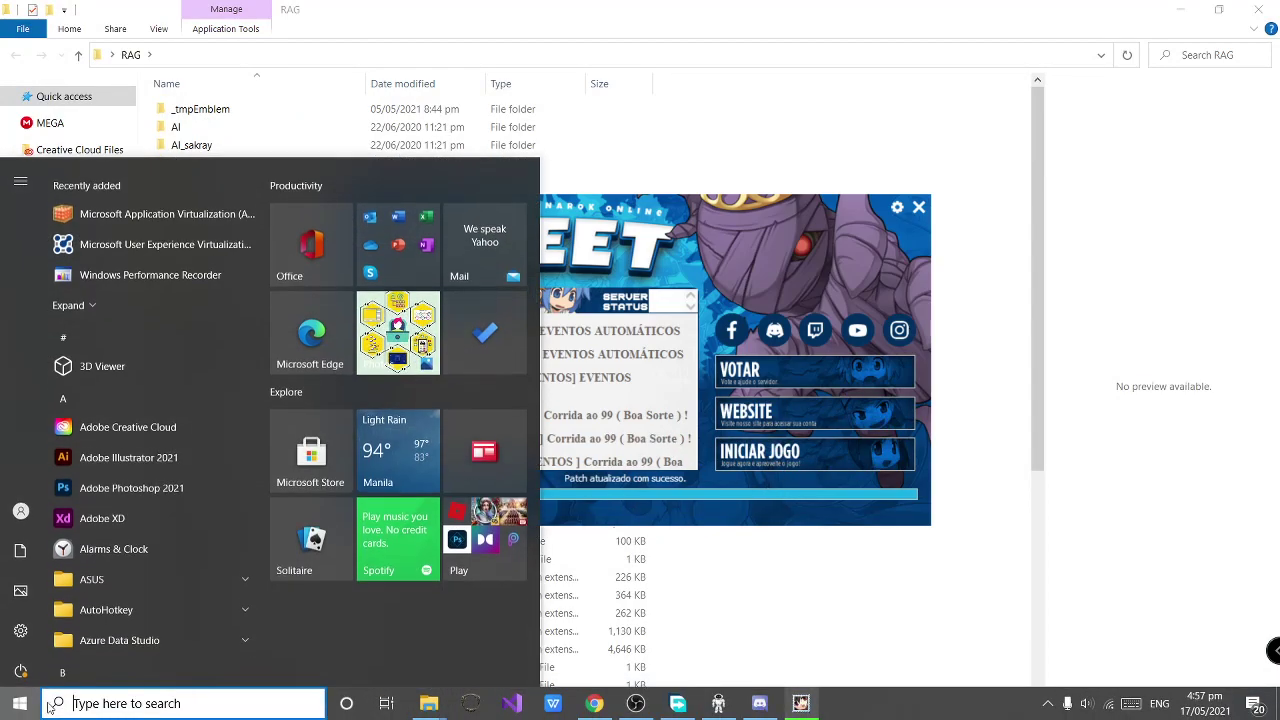
scroll(128, 535, down, 5)
scroll(130, 540, down, 15)
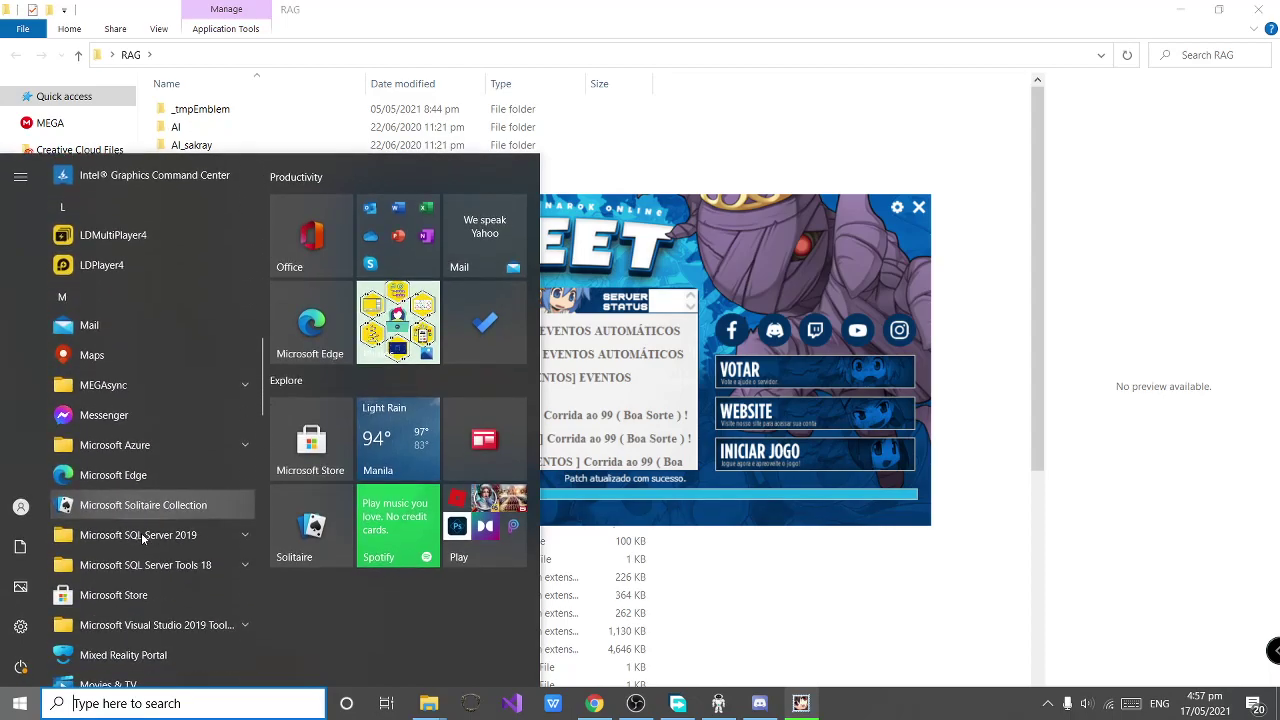
scroll(143, 530, down, 12)
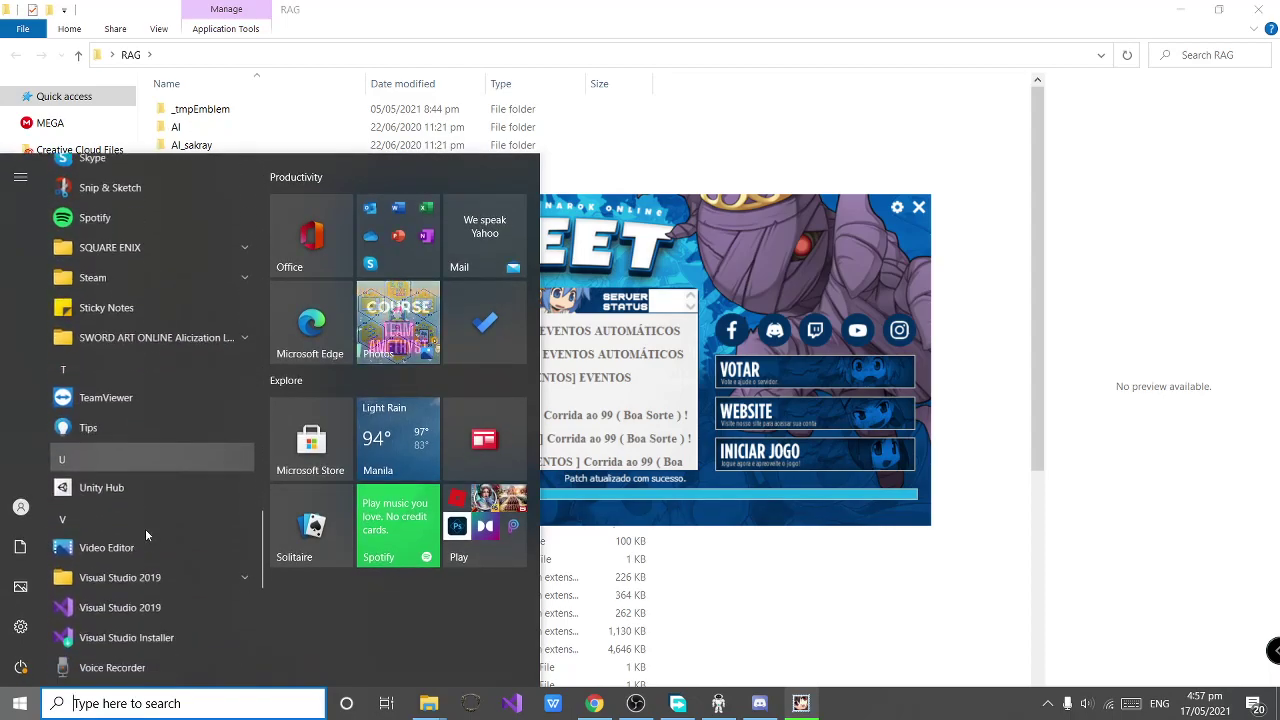
click(241, 436)
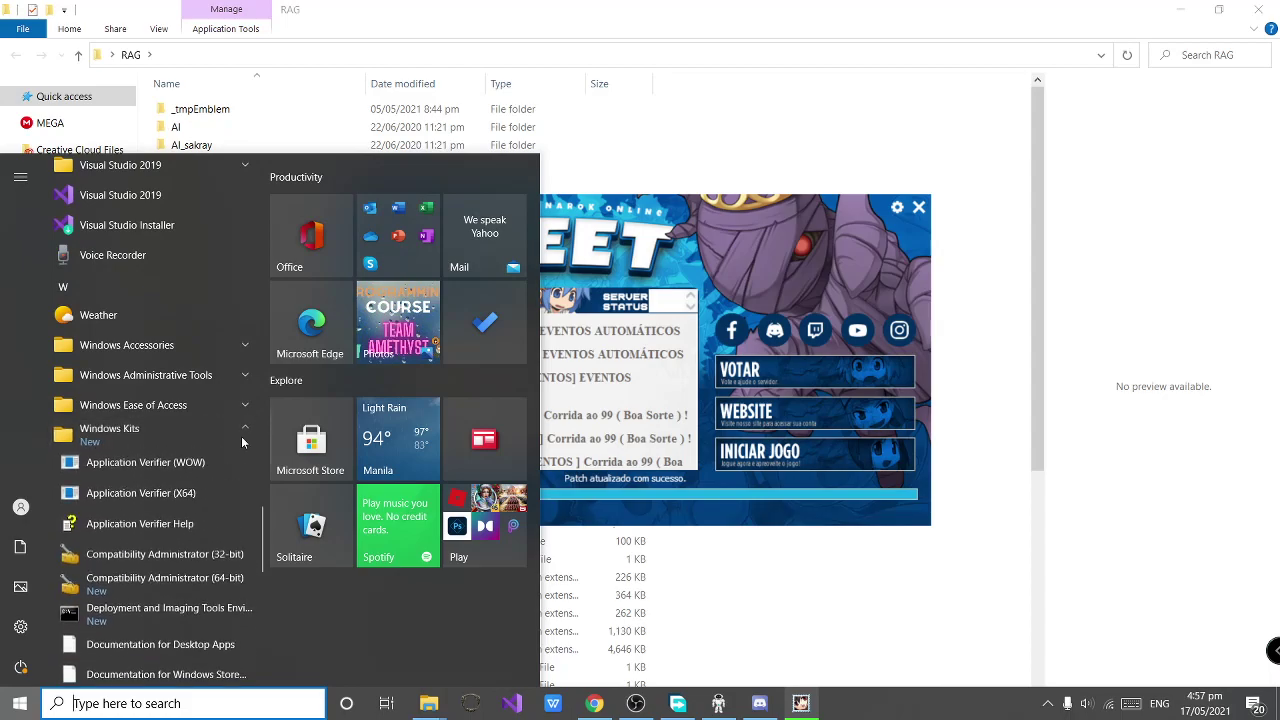
scroll(204, 476, down, 2)
click(209, 475)
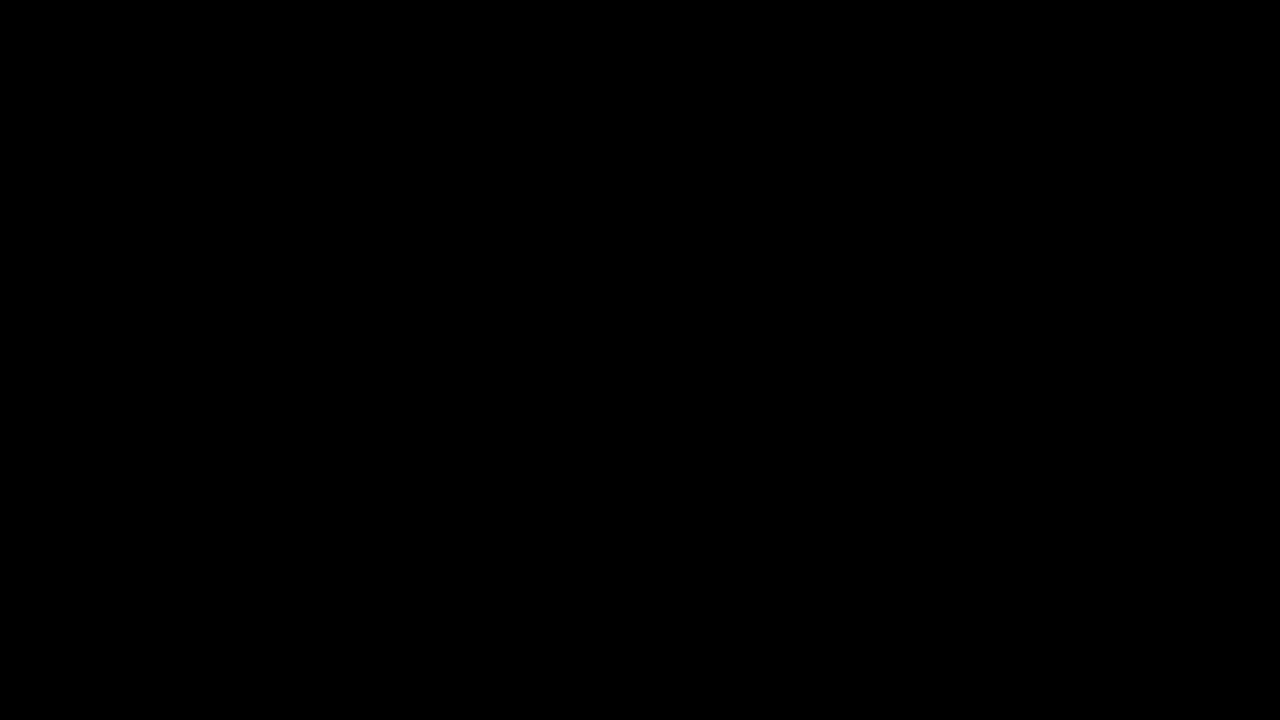
Name the new custom compatibility database "app".
text(app)
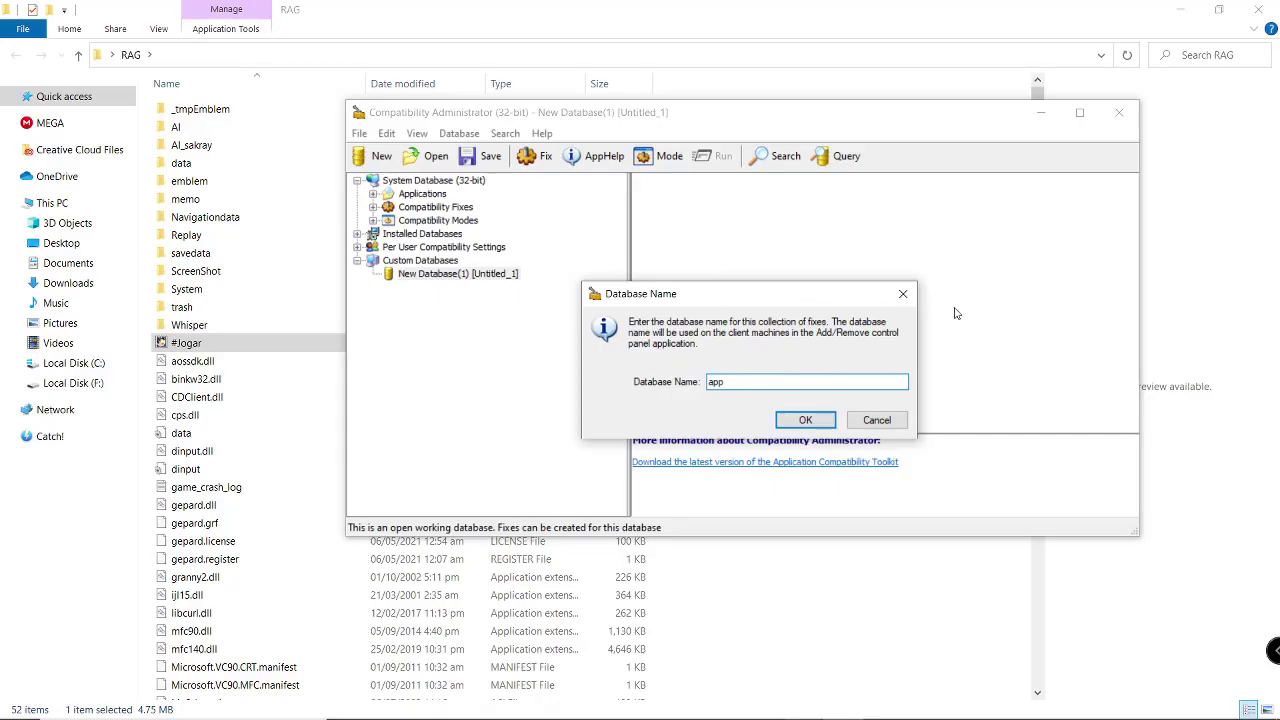
click(805, 420)
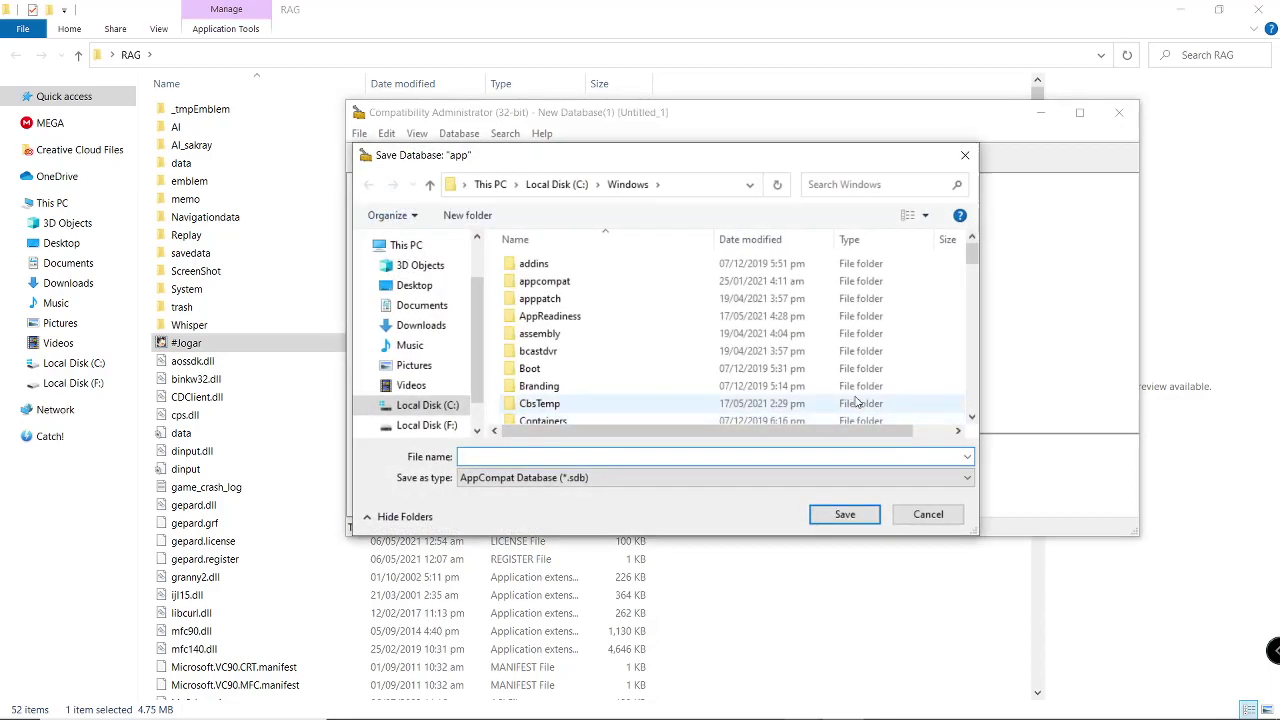
scroll(856, 401, down, 15)
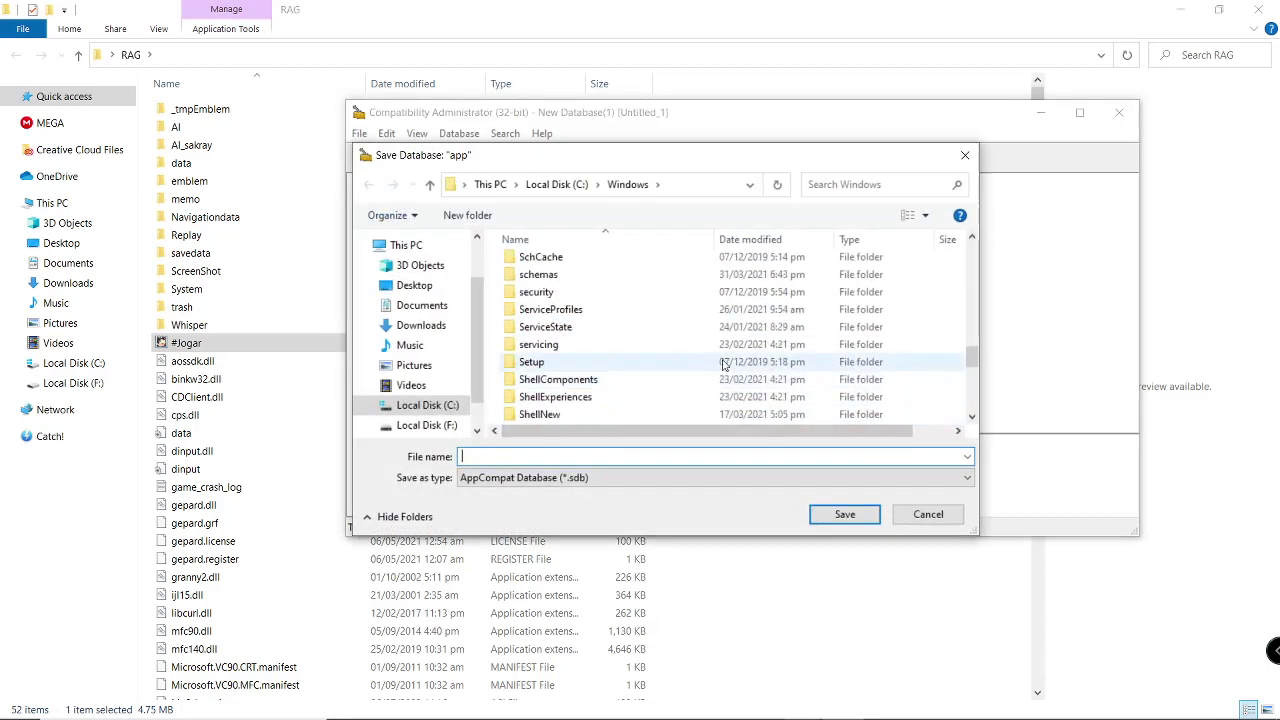
click(414, 285)
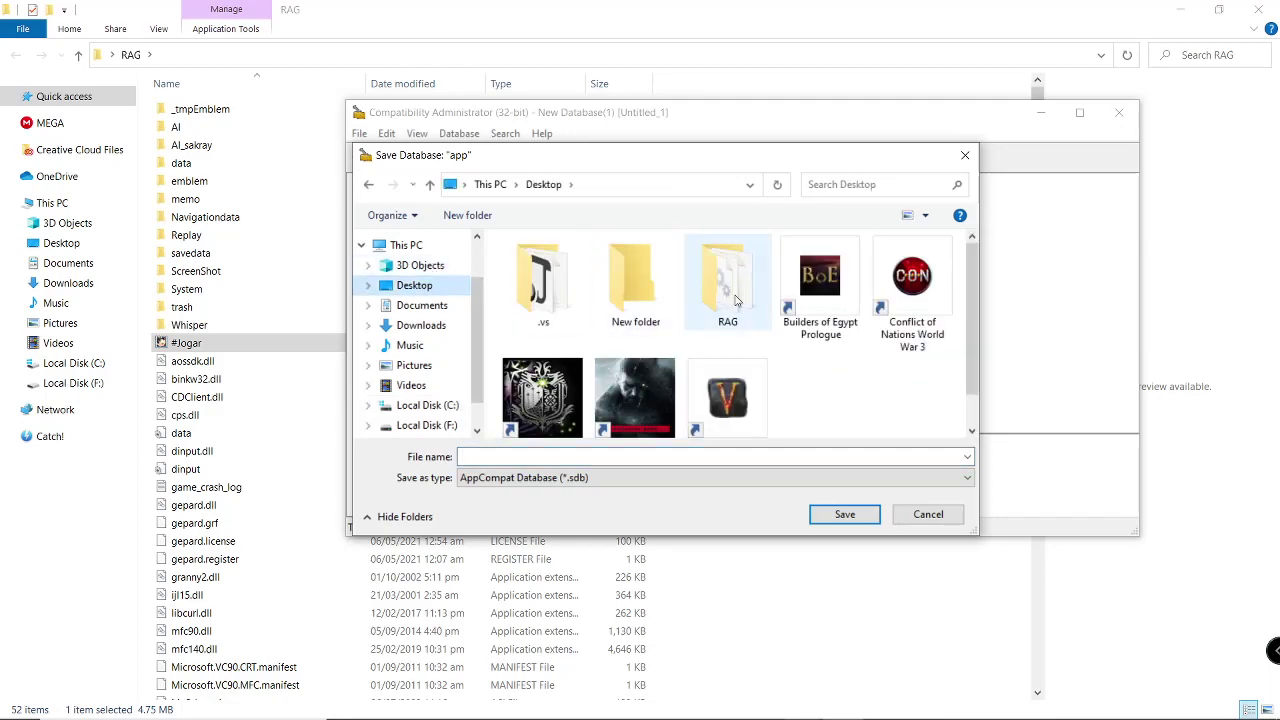
double_click(727, 305)
scroll(725, 311, down, 1)
scroll(727, 317, up, 1)
scroll(726, 330, down, 1)
click(706, 478)
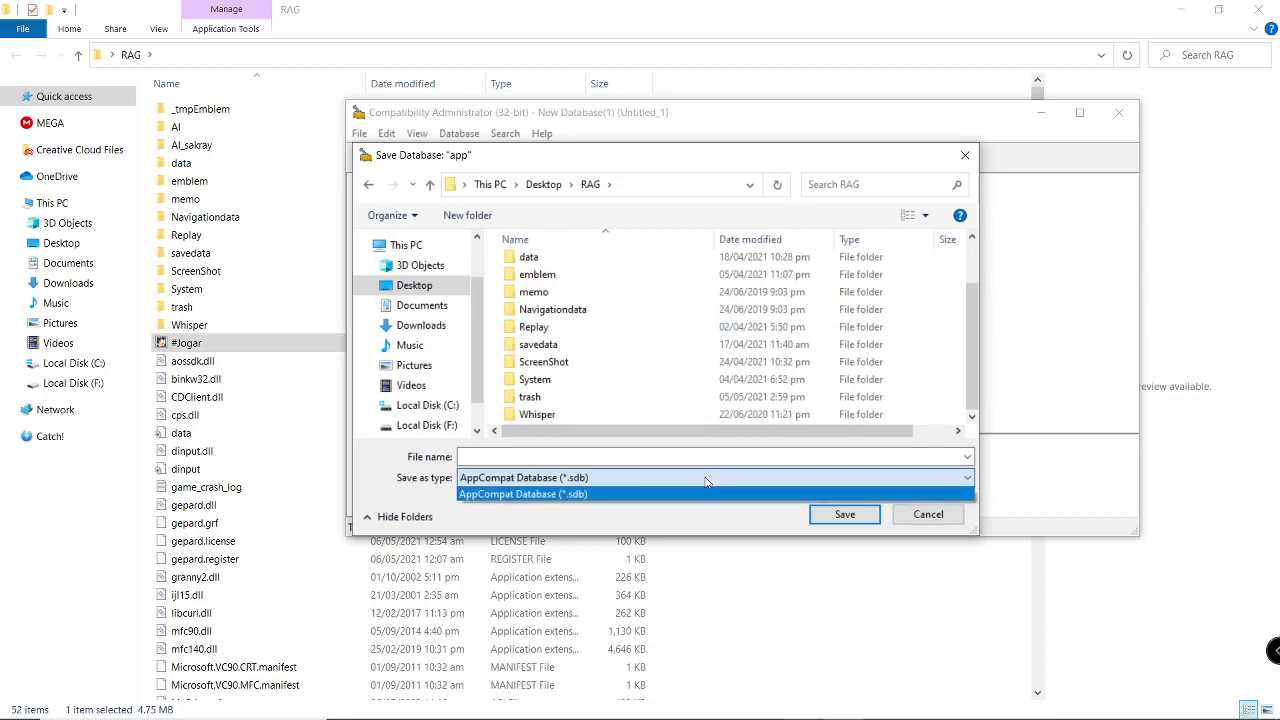
click(706, 482)
scroll(643, 305, up, 1)
scroll(663, 318, down, 1)
click(928, 514)
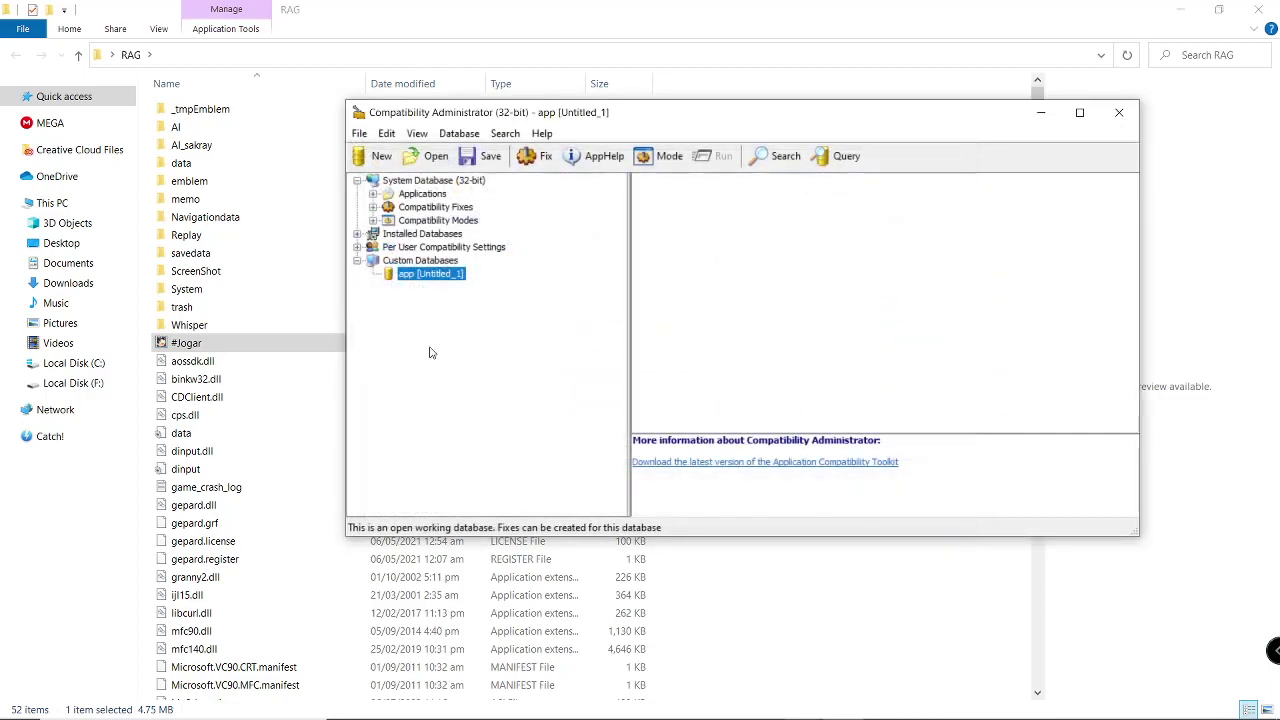
Create a new application fix in the app database and name the program to fix SWEET.
right_click(430, 277)
mouse_move(500, 283)
click(623, 285)
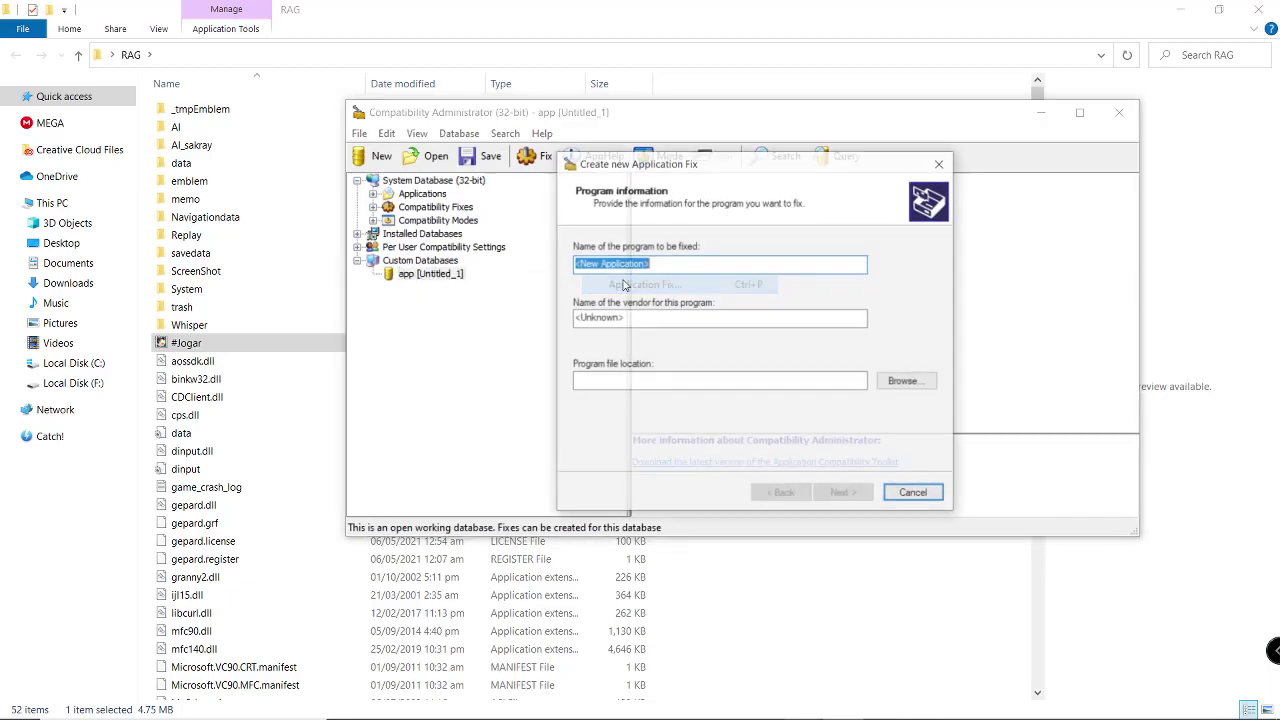
text(SWEET)
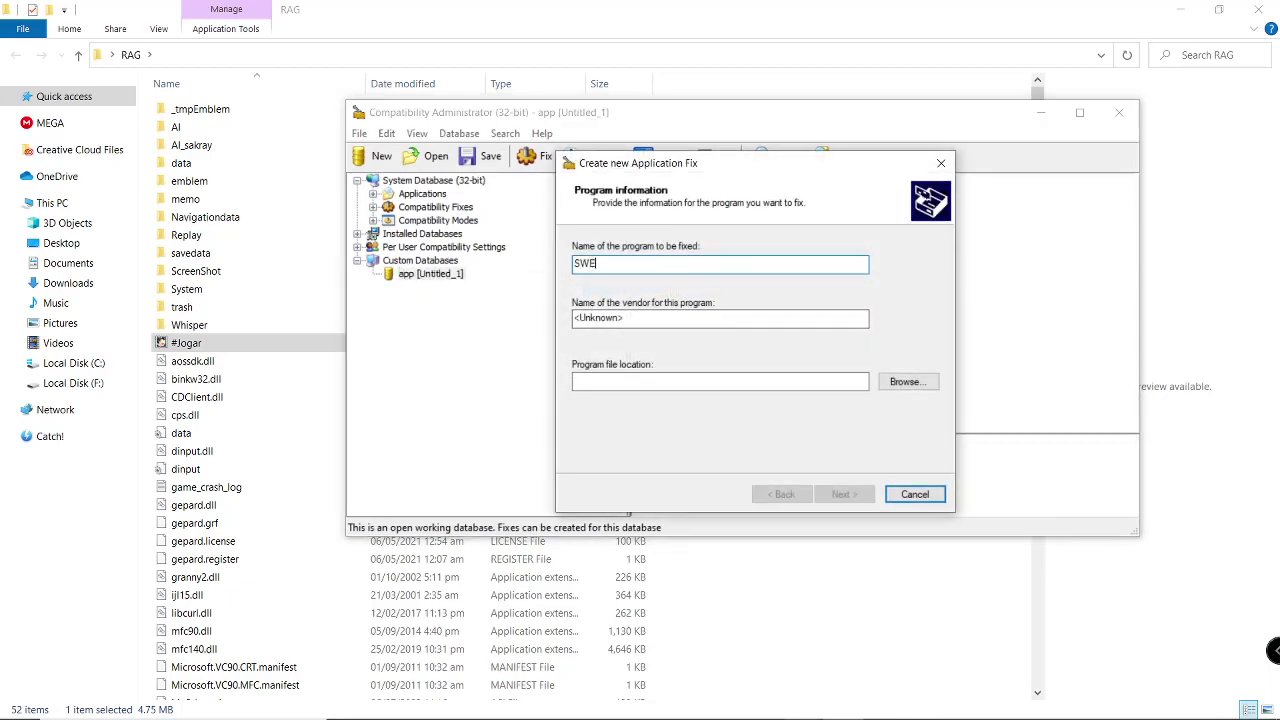
Set the fix's program file location to sweet.exe in the RAG folder on the desktop.
click(905, 385)
scroll(943, 400, down, 12)
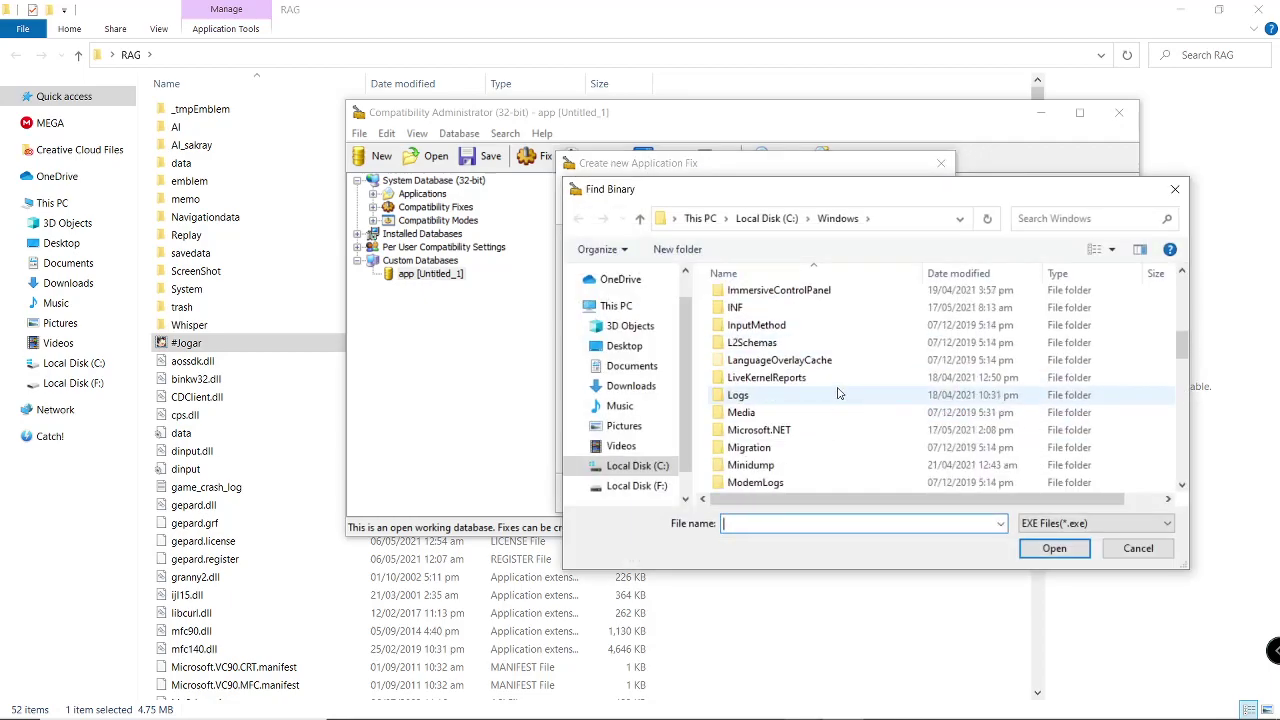
click(616, 305)
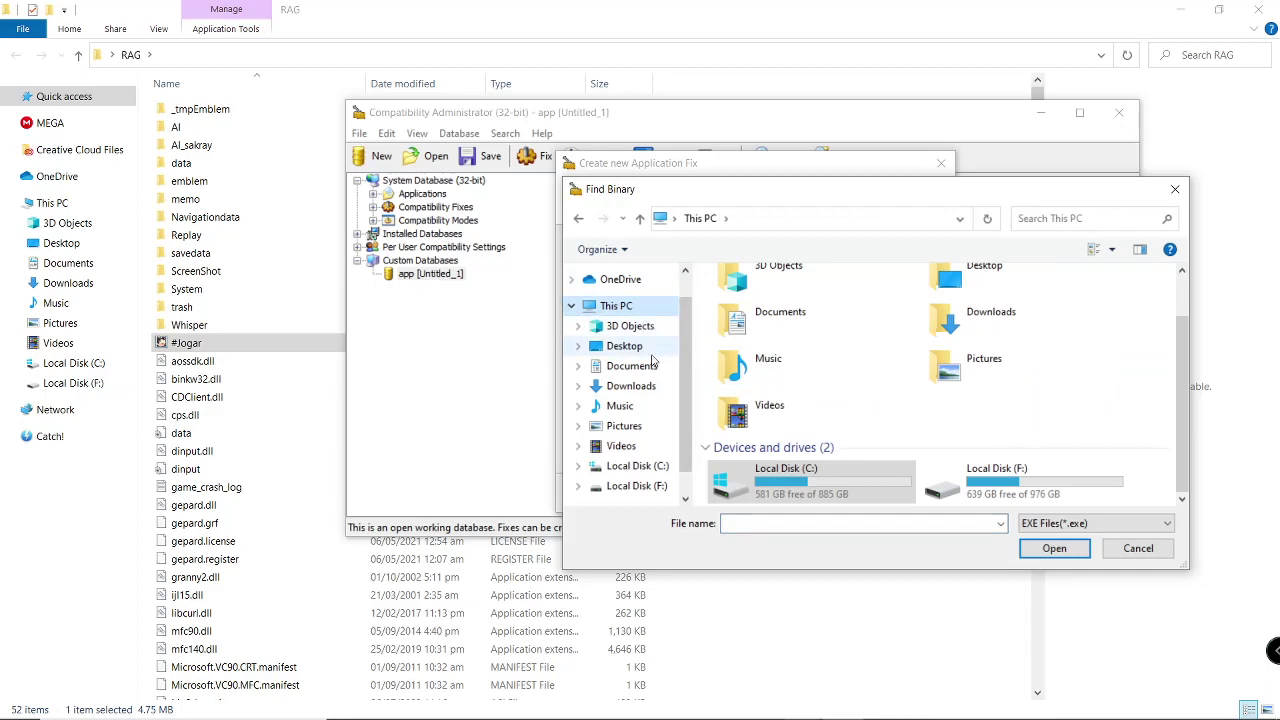
click(640, 347)
scroll(922, 395, down, 5)
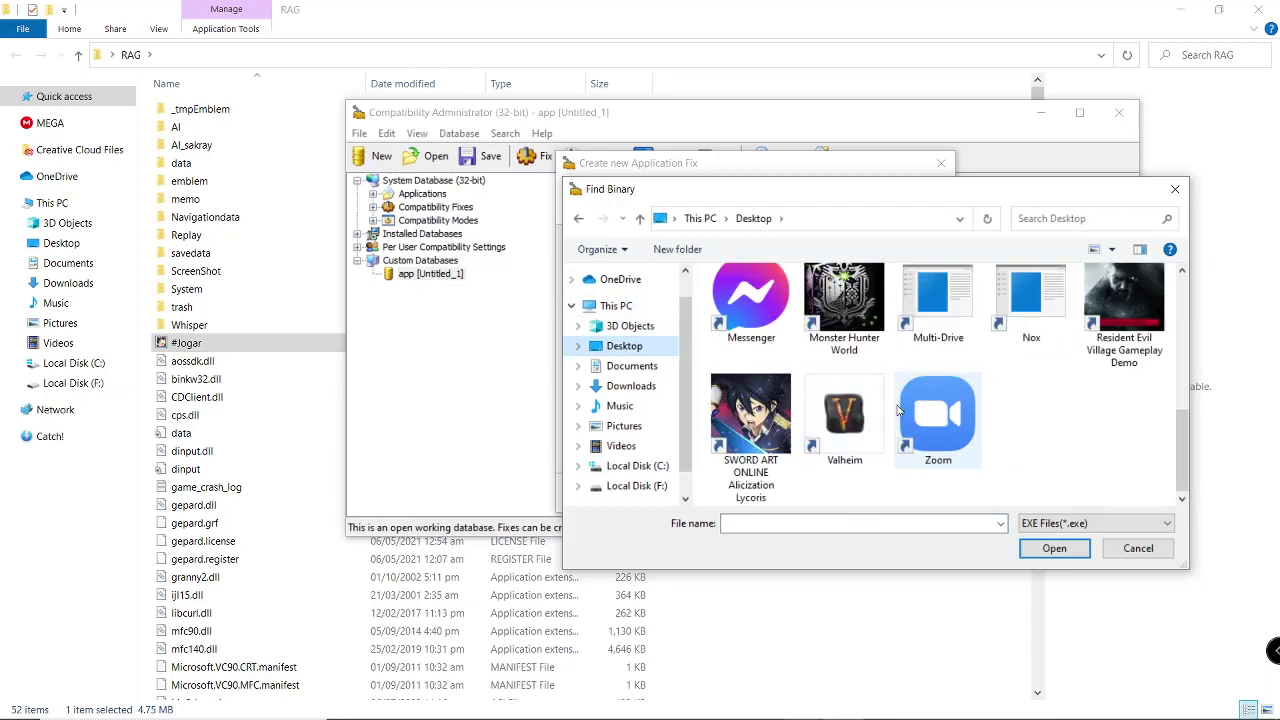
scroll(960, 400, up, 3)
double_click(938, 323)
scroll(937, 323, down, 2)
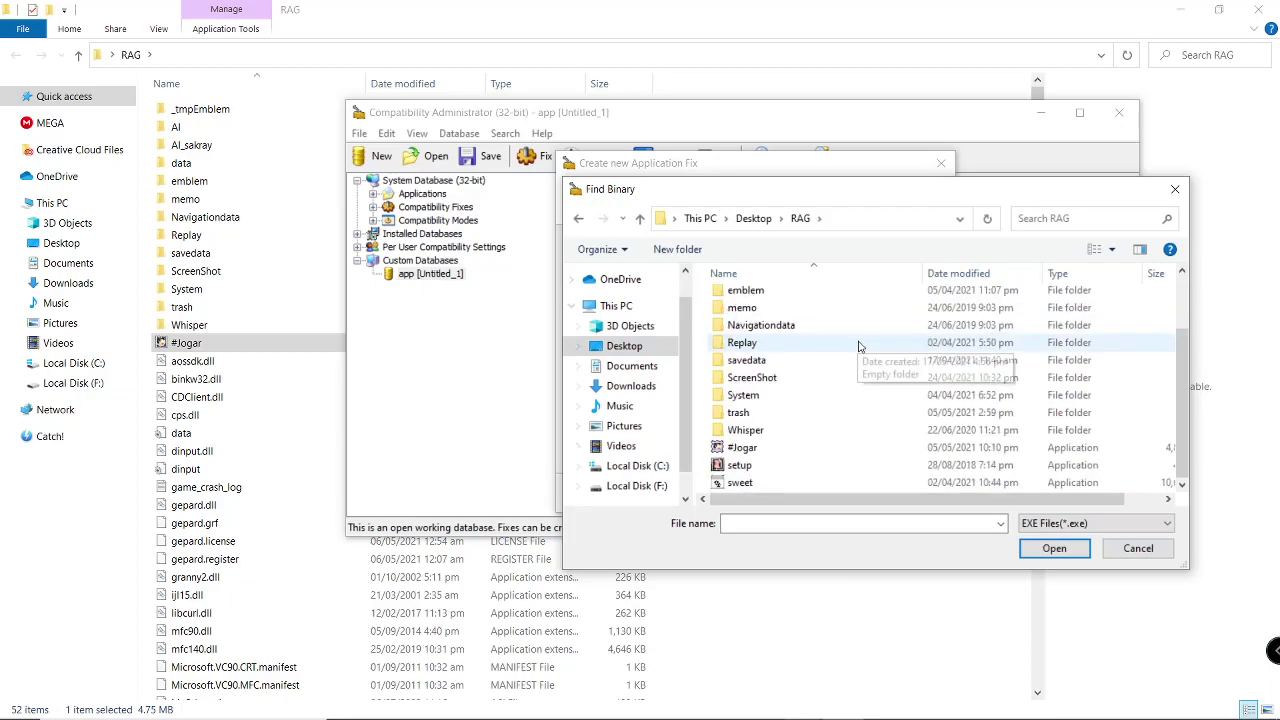
click(818, 483)
click(1050, 549)
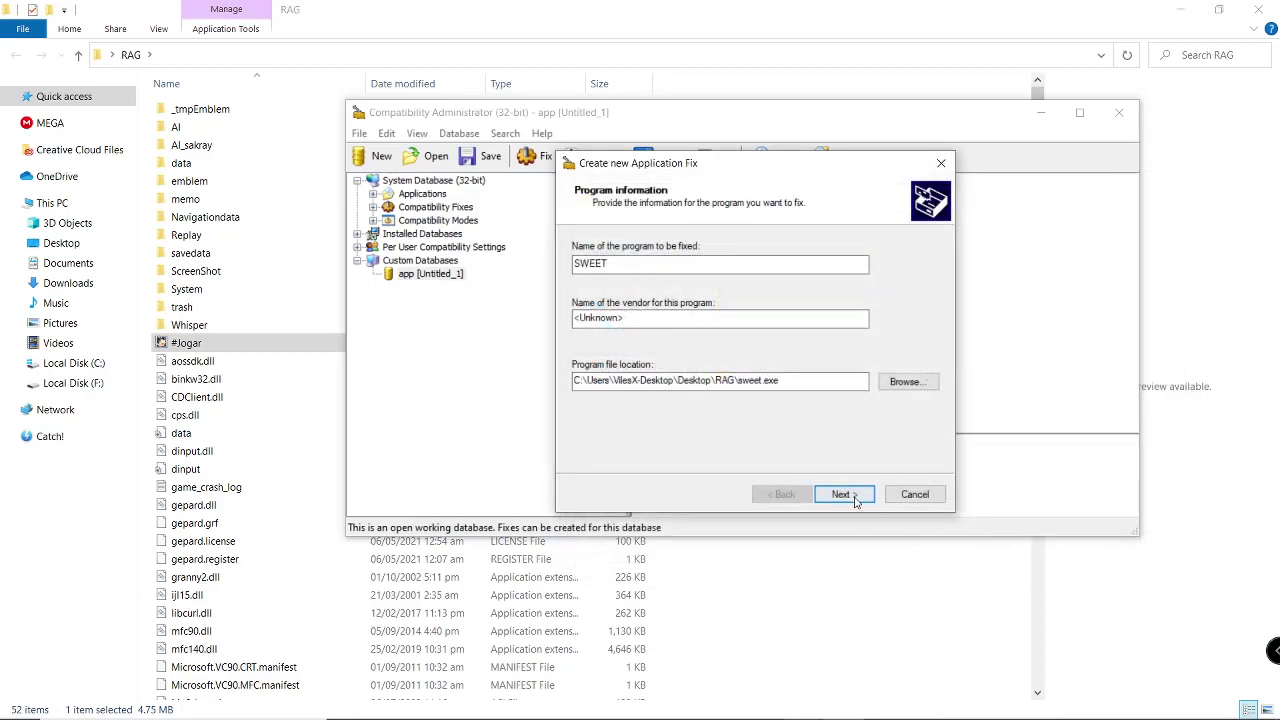
Enable the RunAsInvoker compatibility fix for SWEET without choosing a compatibility mode, and complete the application fix.
click(842, 494)
click(843, 494)
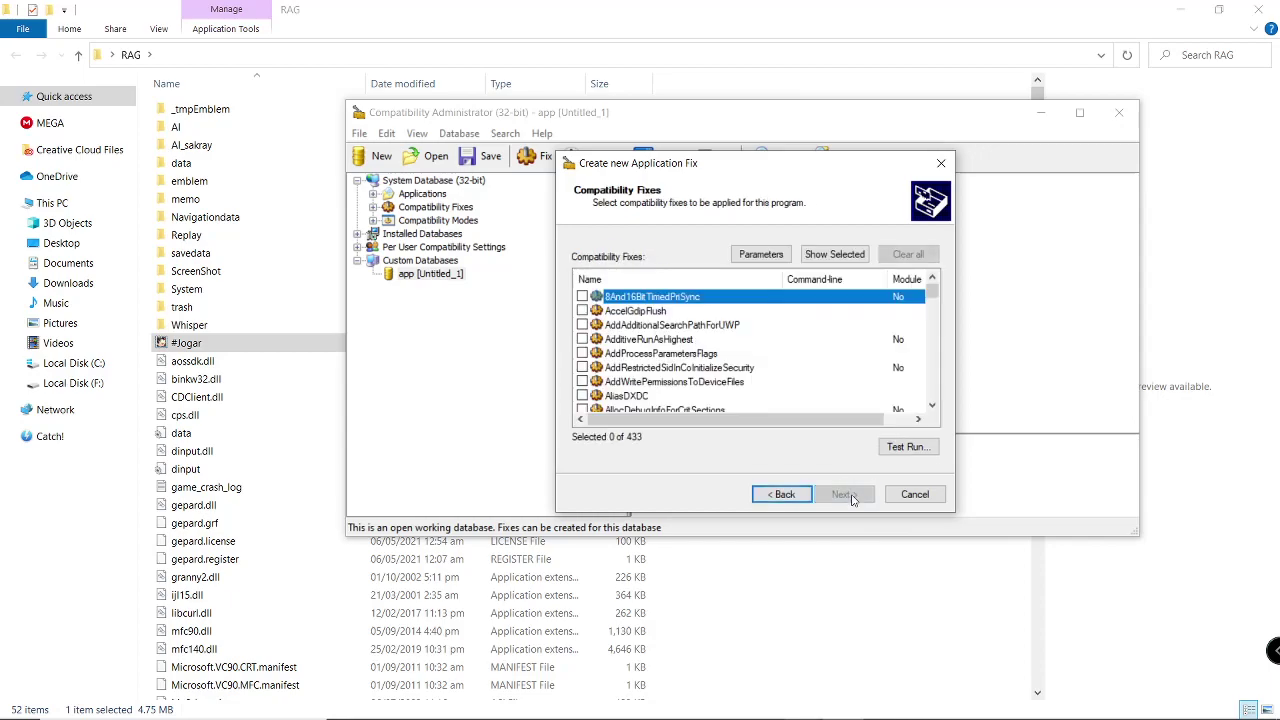
scroll(840, 336, down, 15)
drag(932, 298, 936, 372)
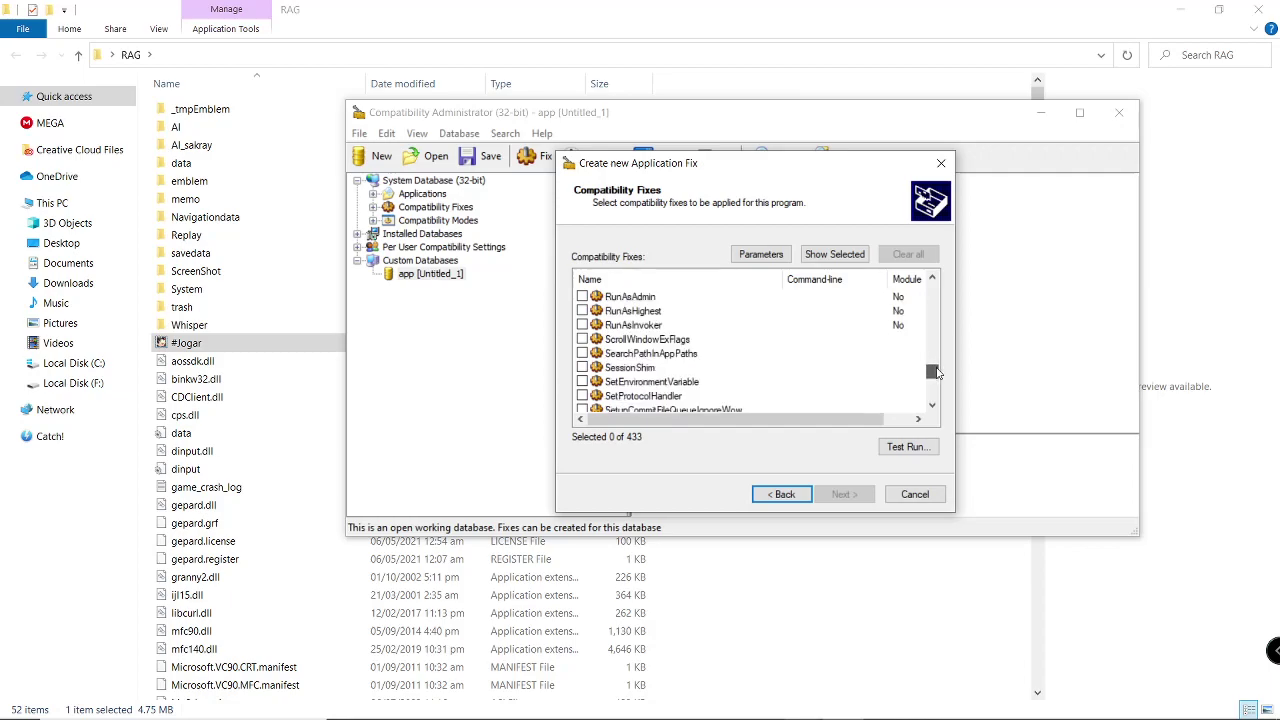
click(645, 327)
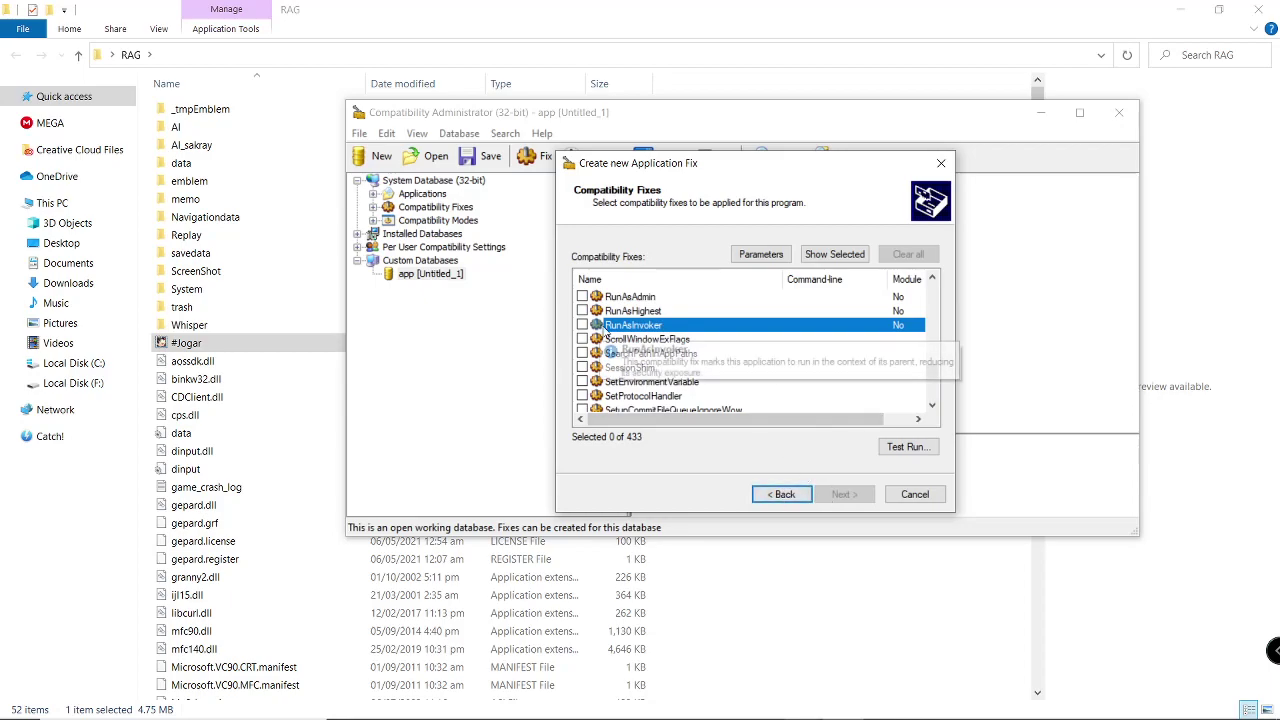
click(584, 327)
click(843, 494)
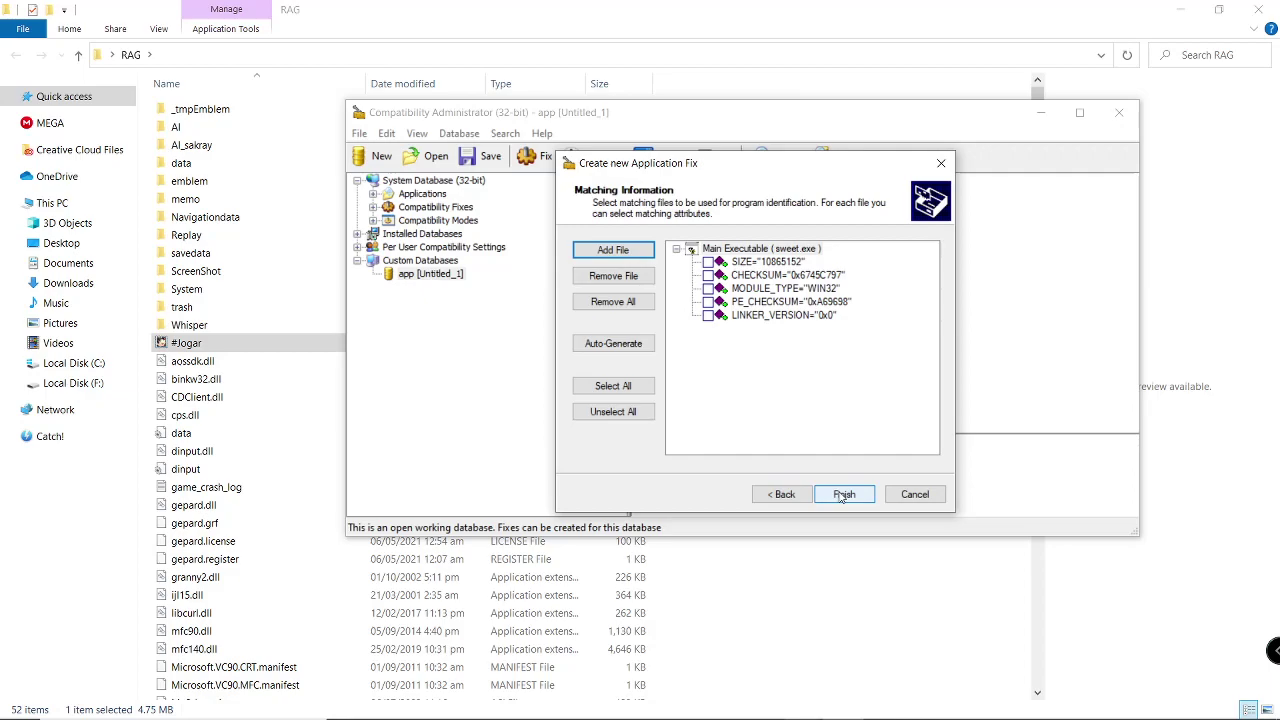
click(843, 494)
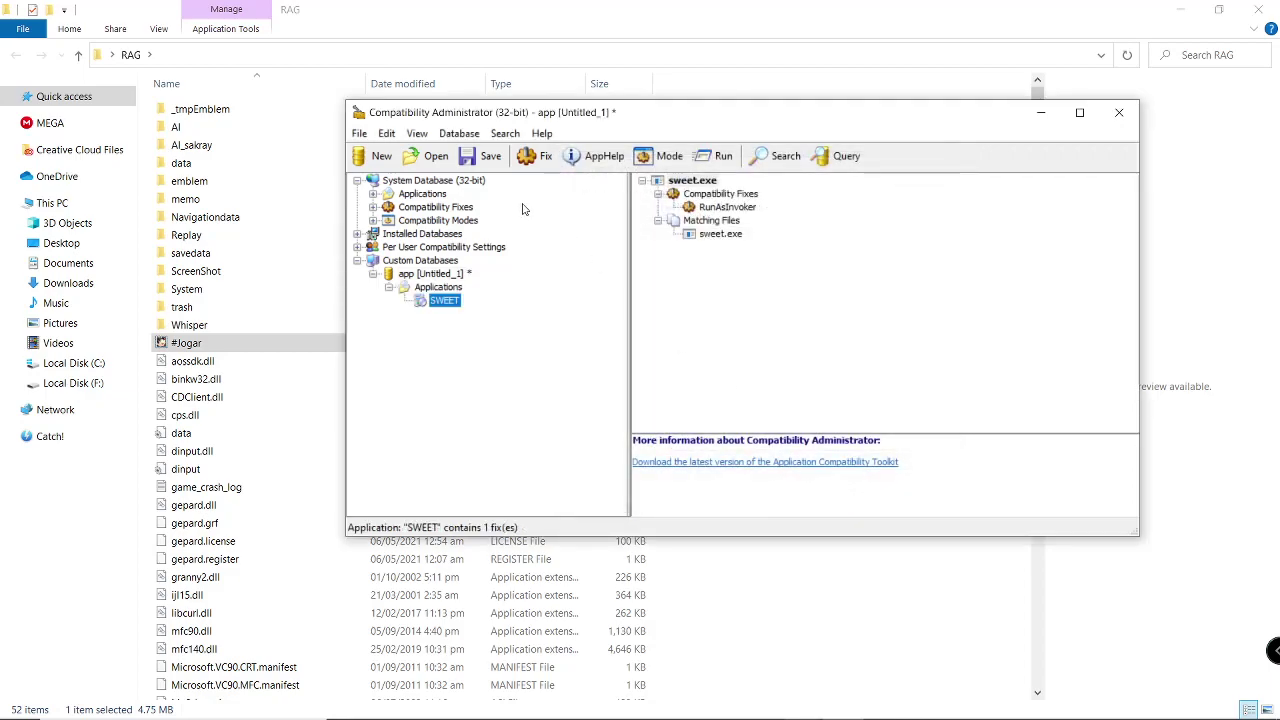
Start saving the app database and set the save location to the Windows folder on Local Disk (C:).
click(489, 162)
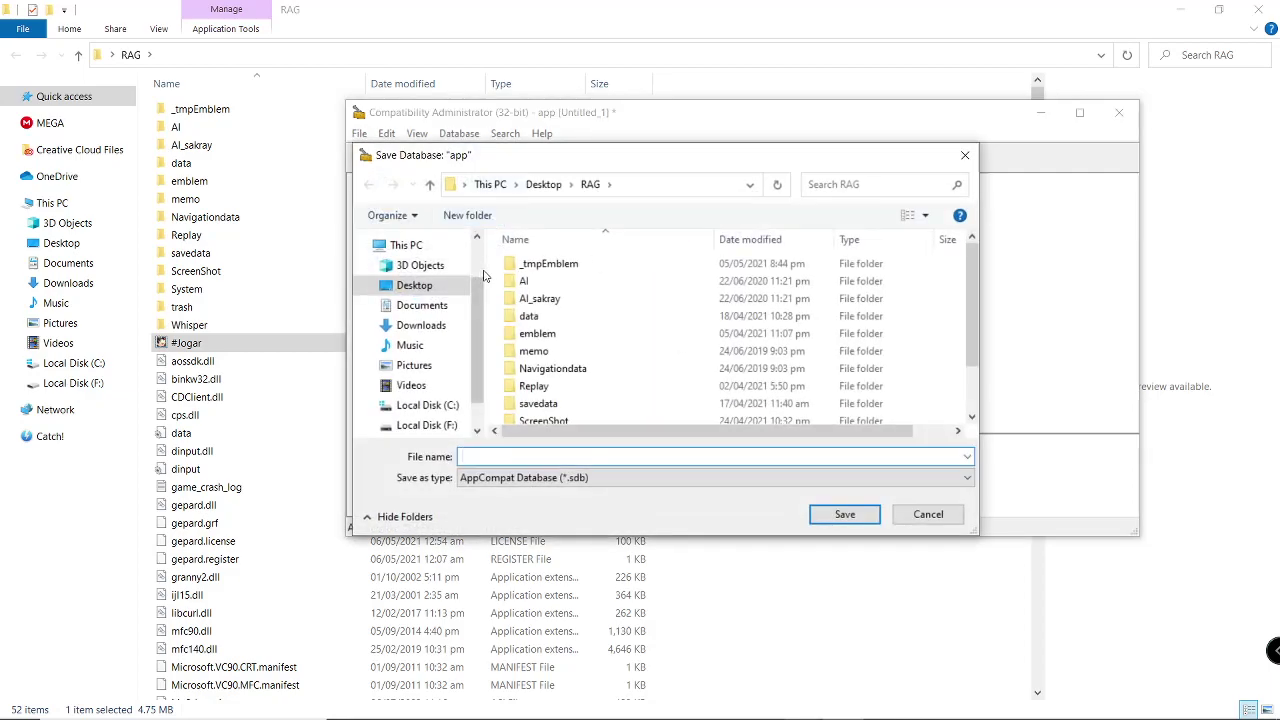
scroll(640, 294, down, 1)
scroll(620, 310, up, 1)
click(405, 246)
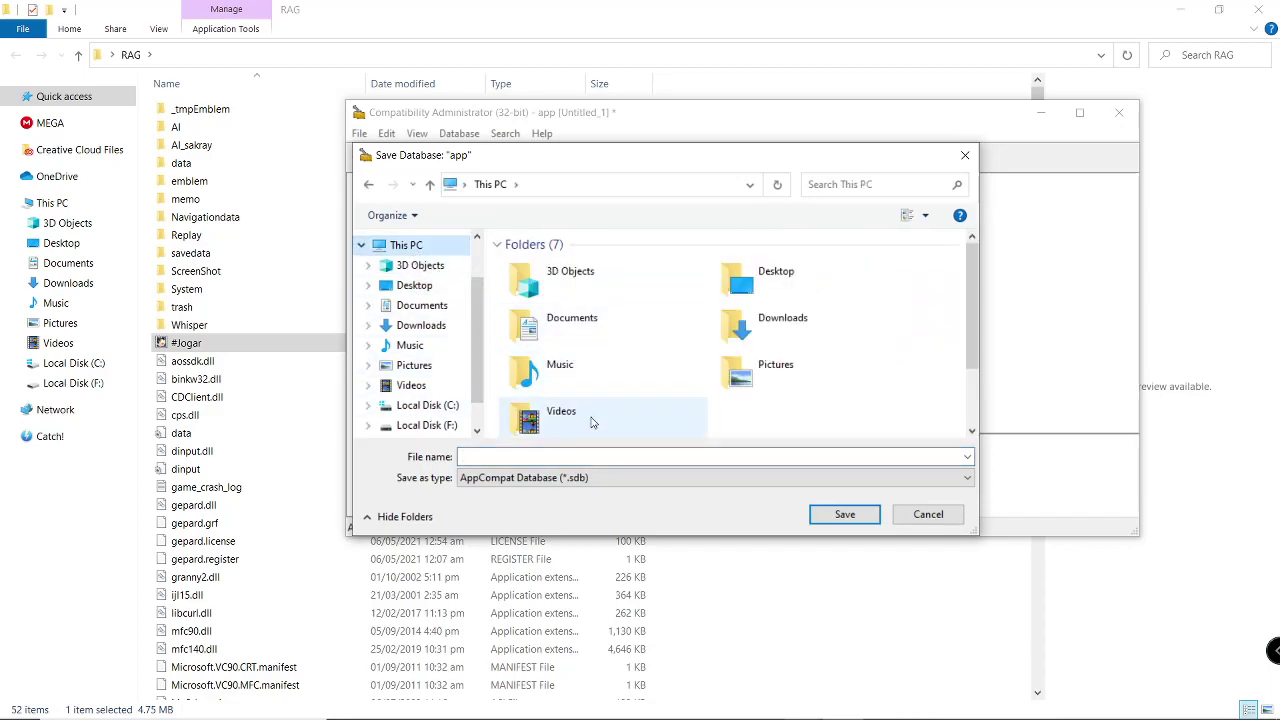
scroll(600, 400, down, 2)
double_click(640, 420)
scroll(604, 372, down, 3)
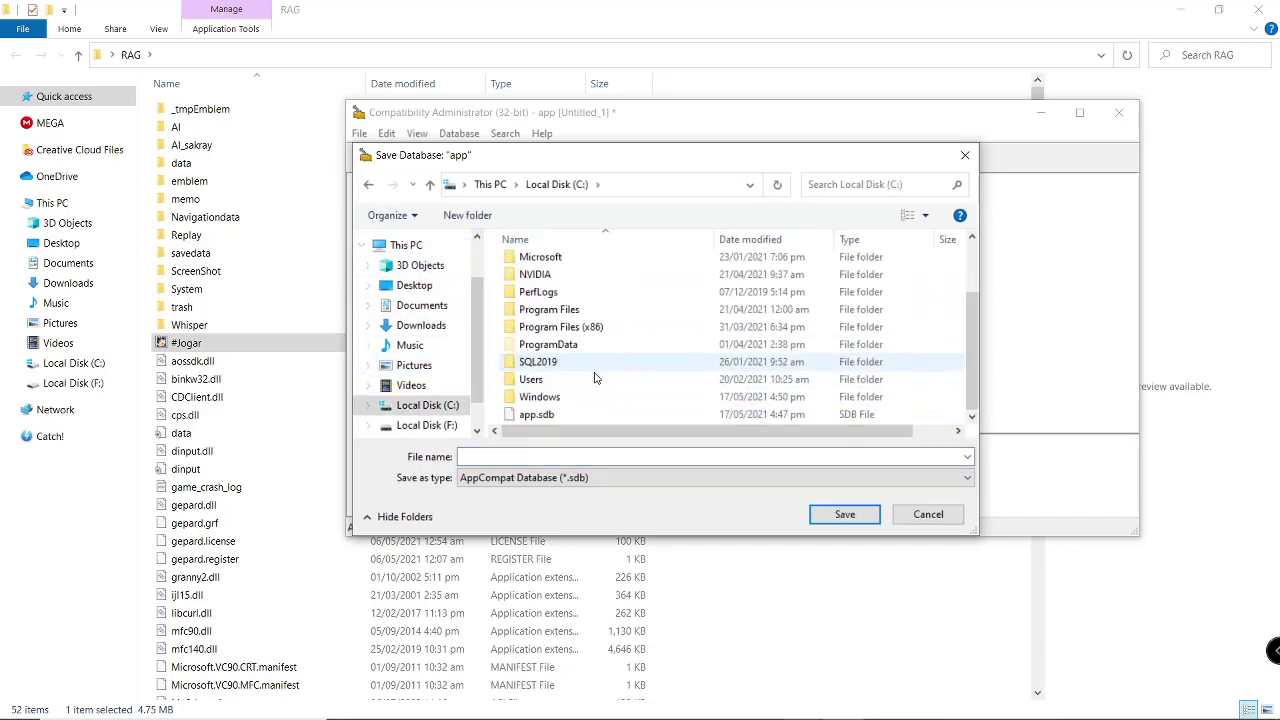
click(560, 399)
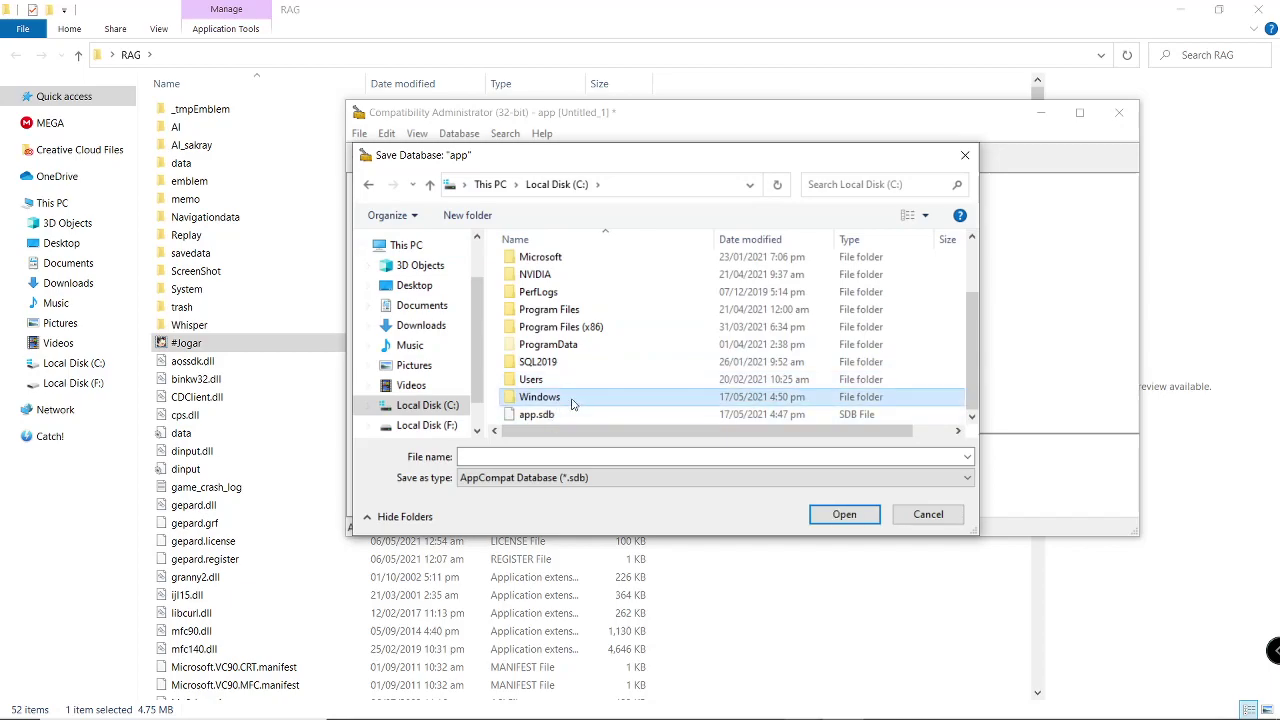
double_click(573, 401)
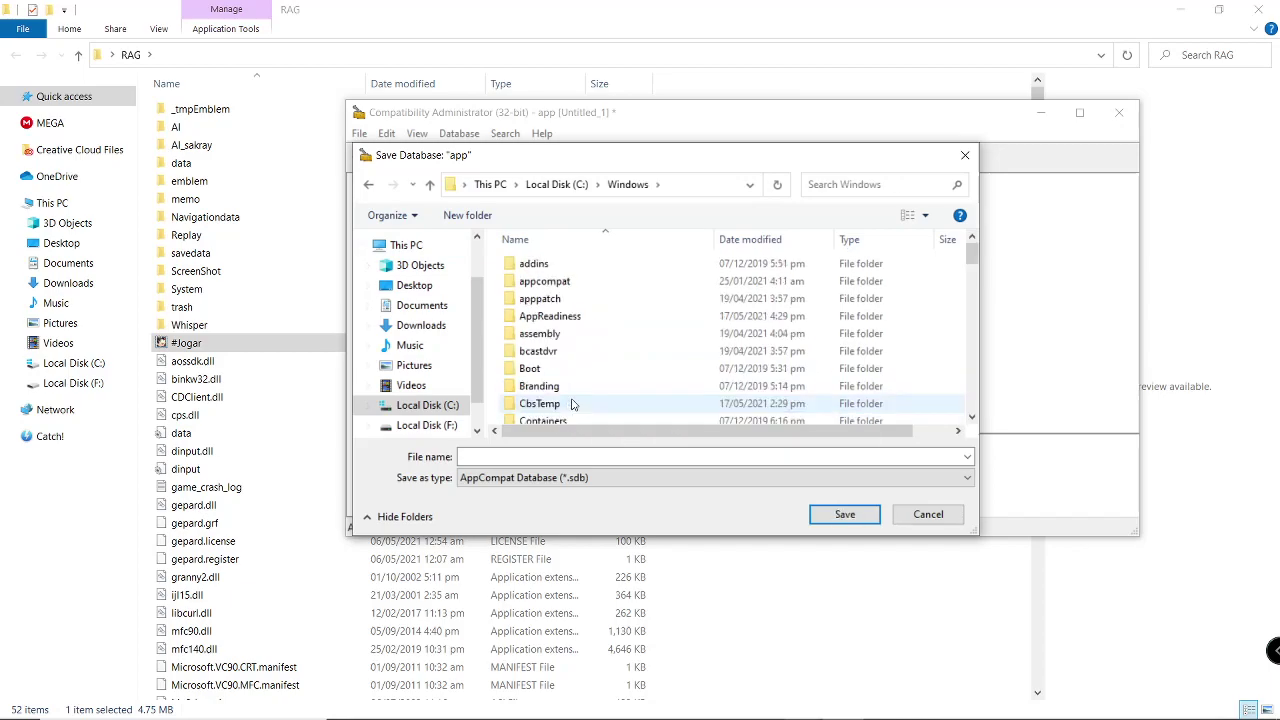
Save the database over the existing app.sdb, confirm the replacement, and close Compatibility Administrator.
scroll(651, 350, down, 15)
scroll(660, 355, down, 3)
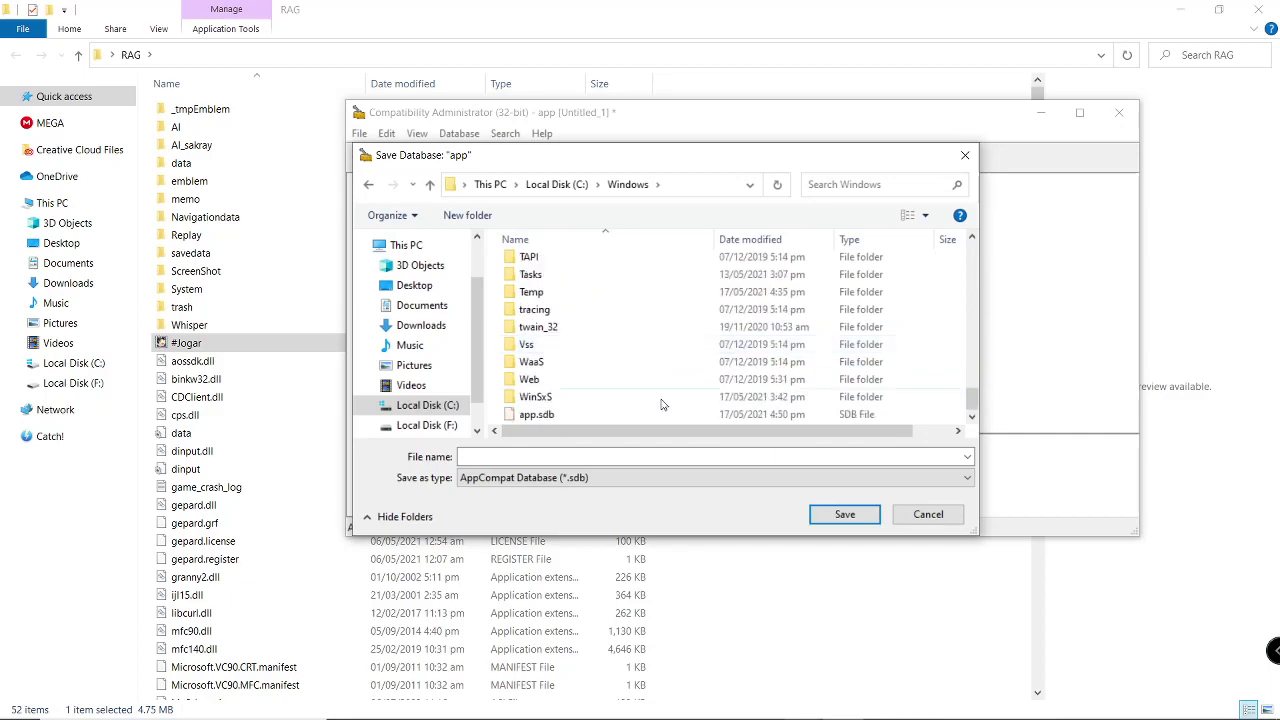
click(603, 418)
click(845, 515)
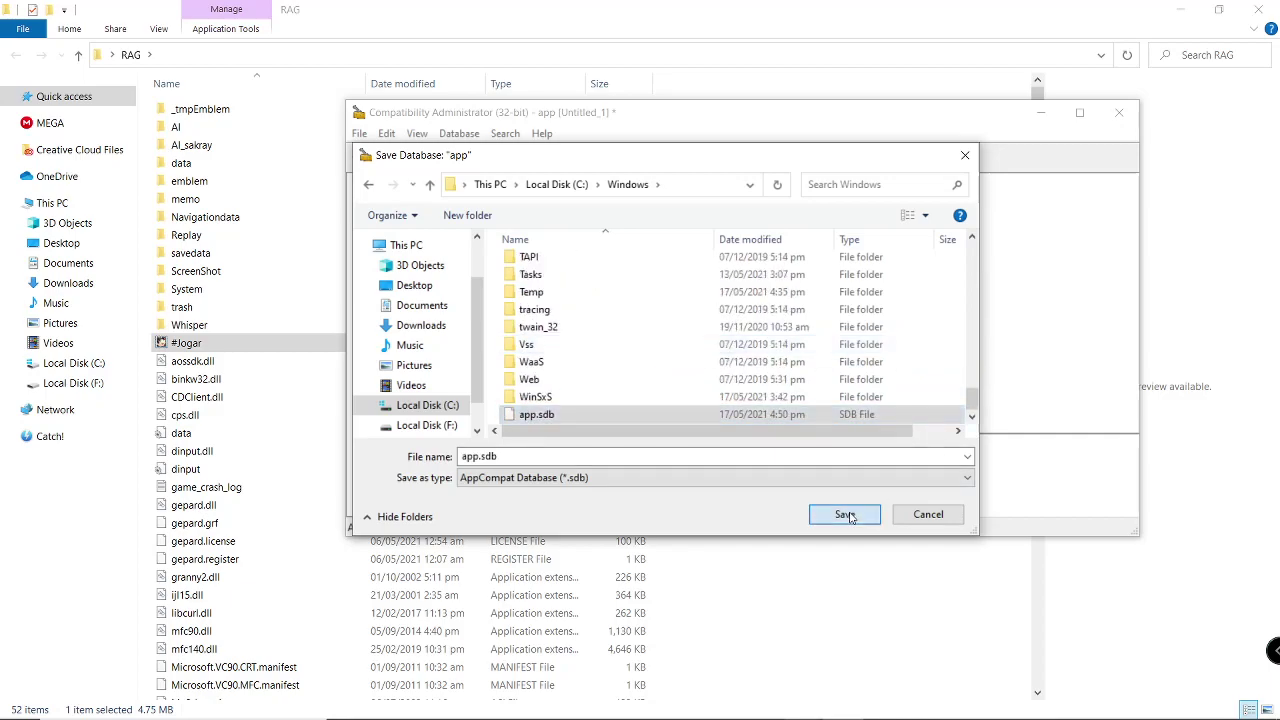
click(680, 370)
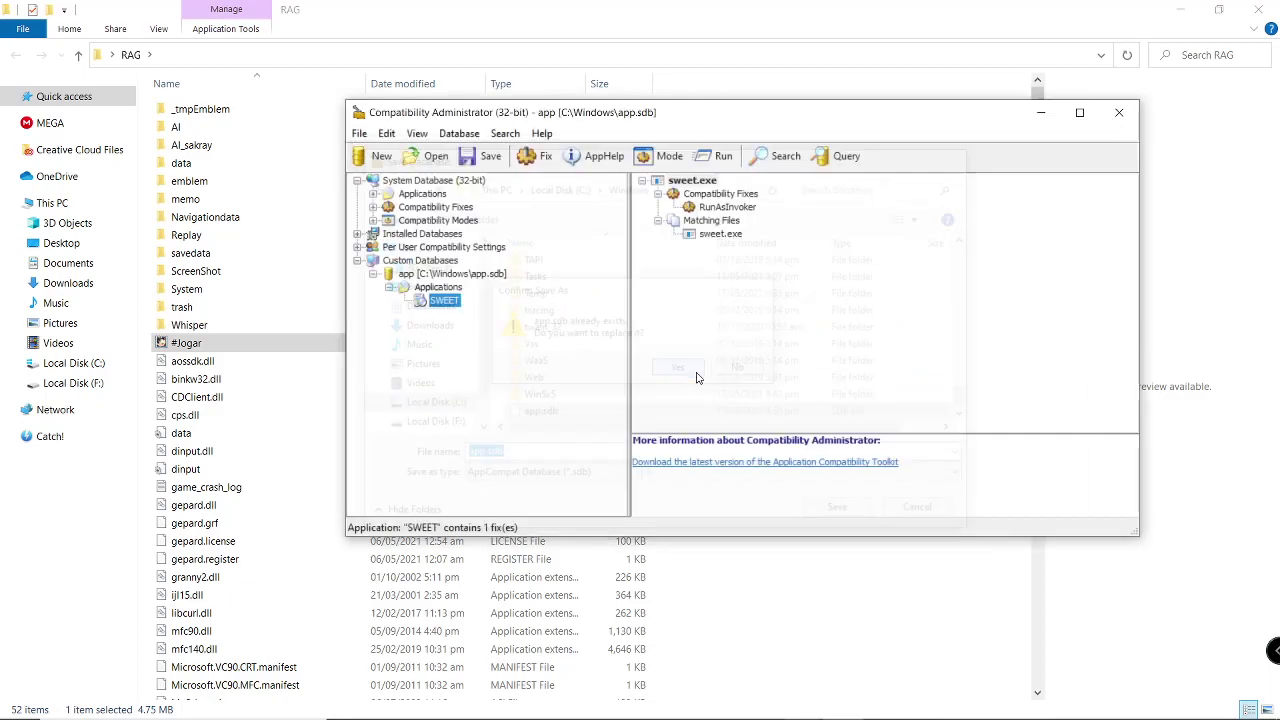
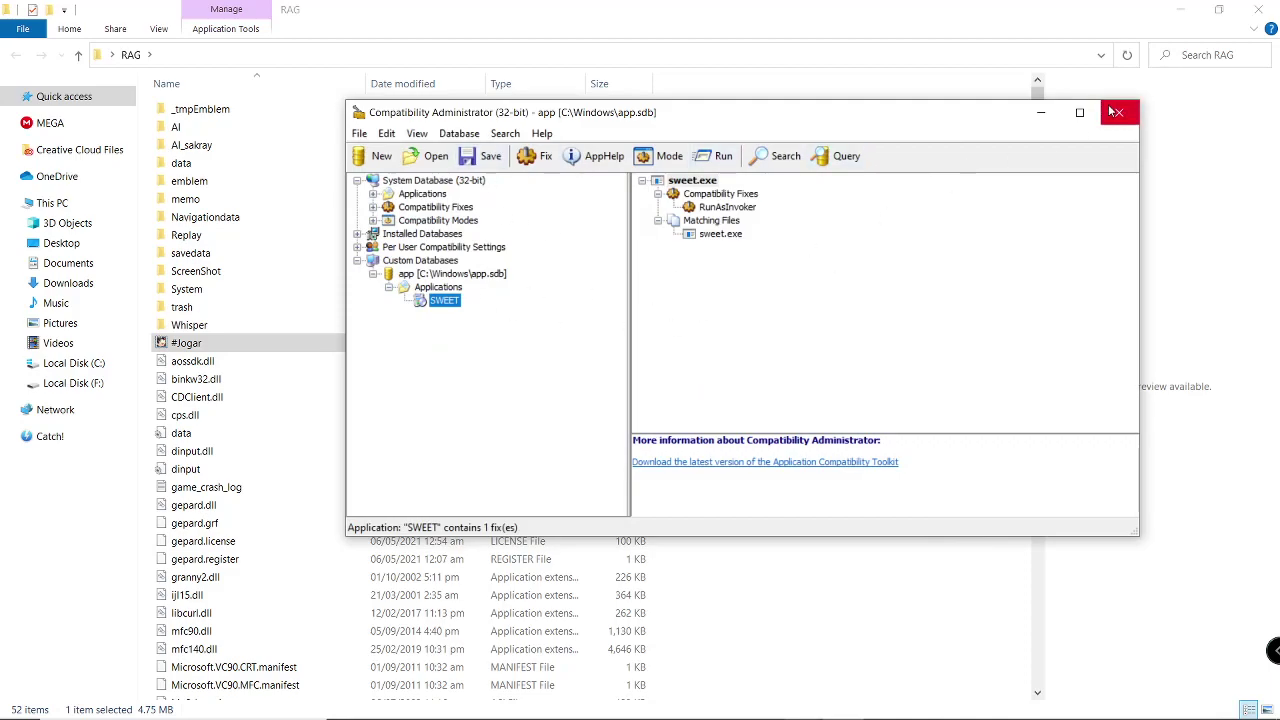
click(1119, 112)
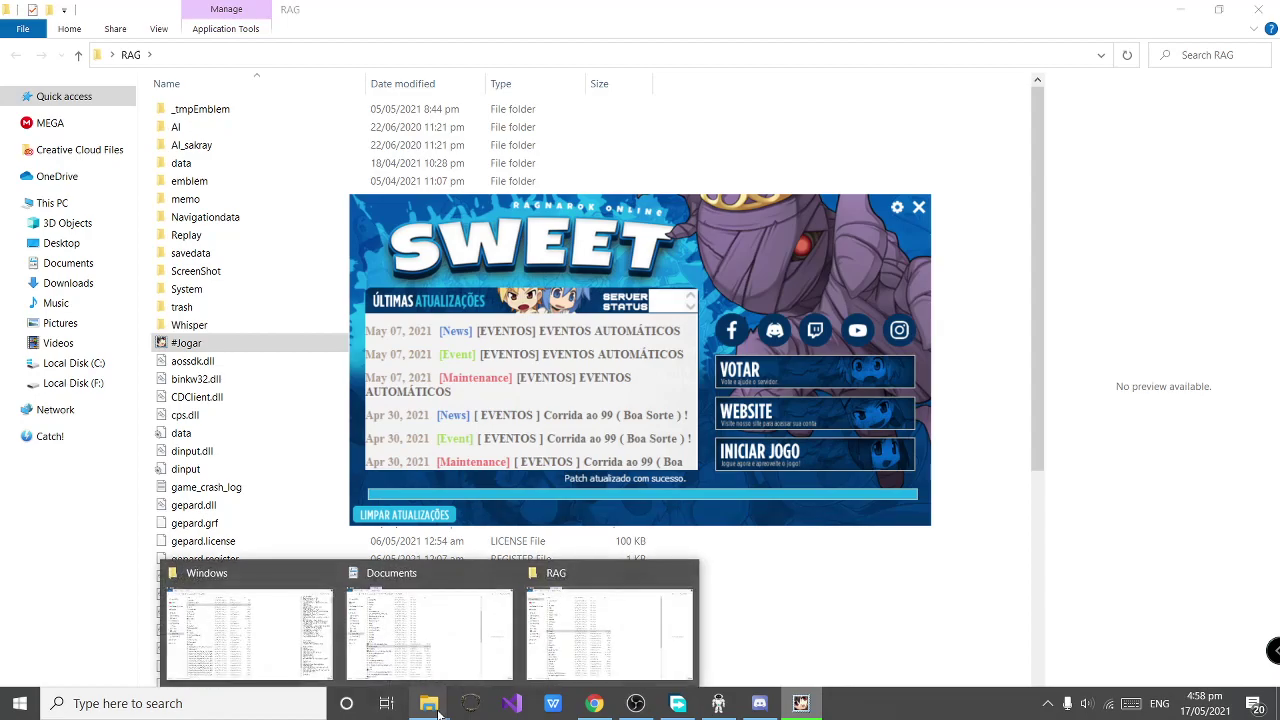
Open the app.sdb text document in F:\Games\bot and copy its sdbinst command line.
mouse_move(426, 710)
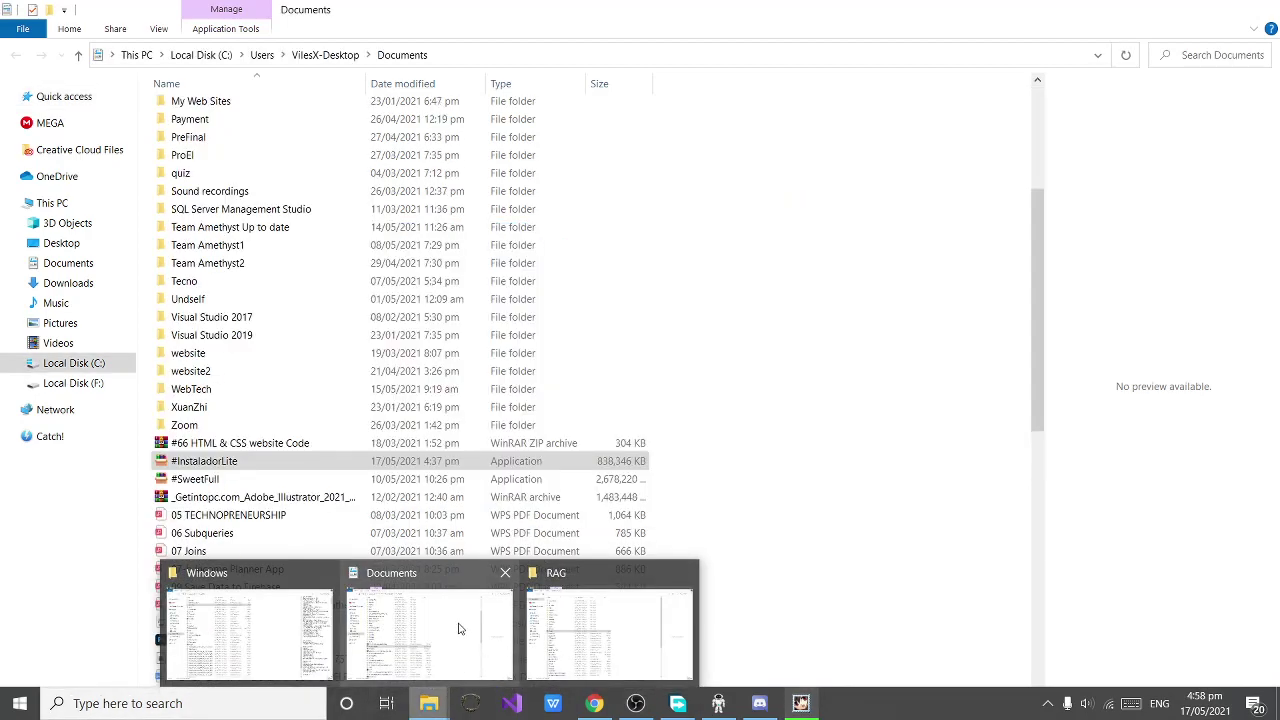
click(458, 628)
click(80, 383)
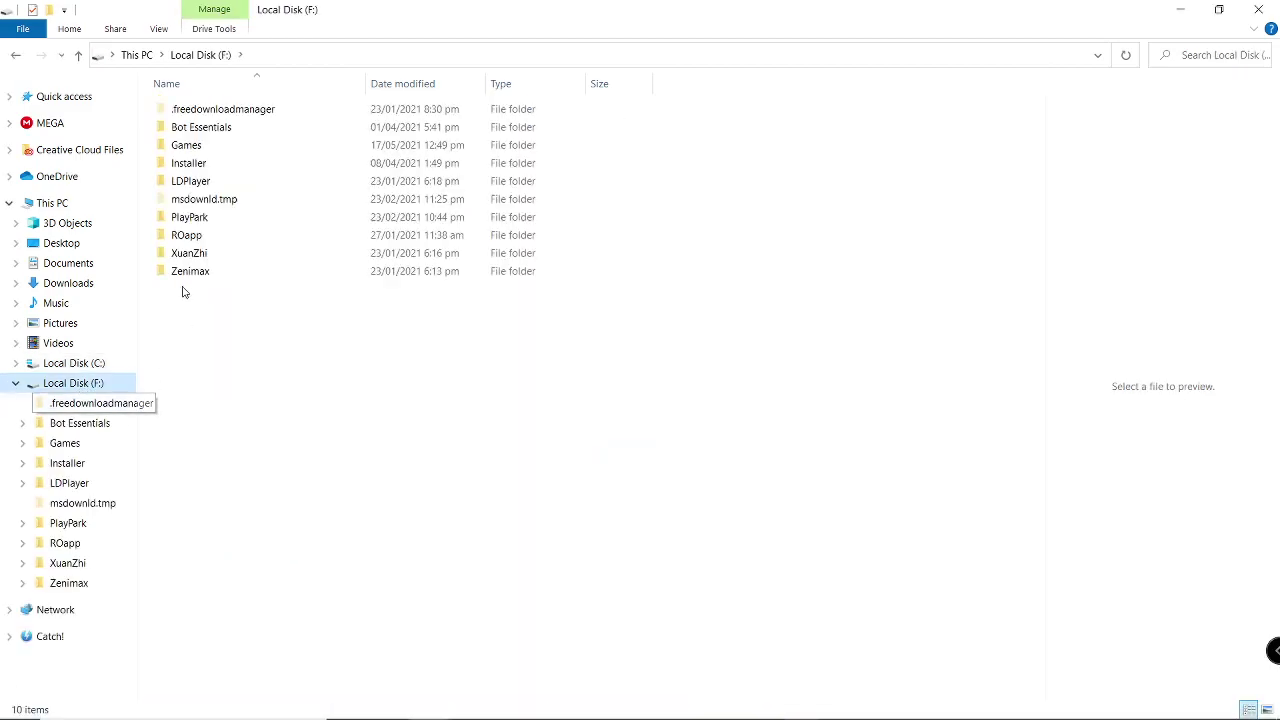
double_click(198, 147)
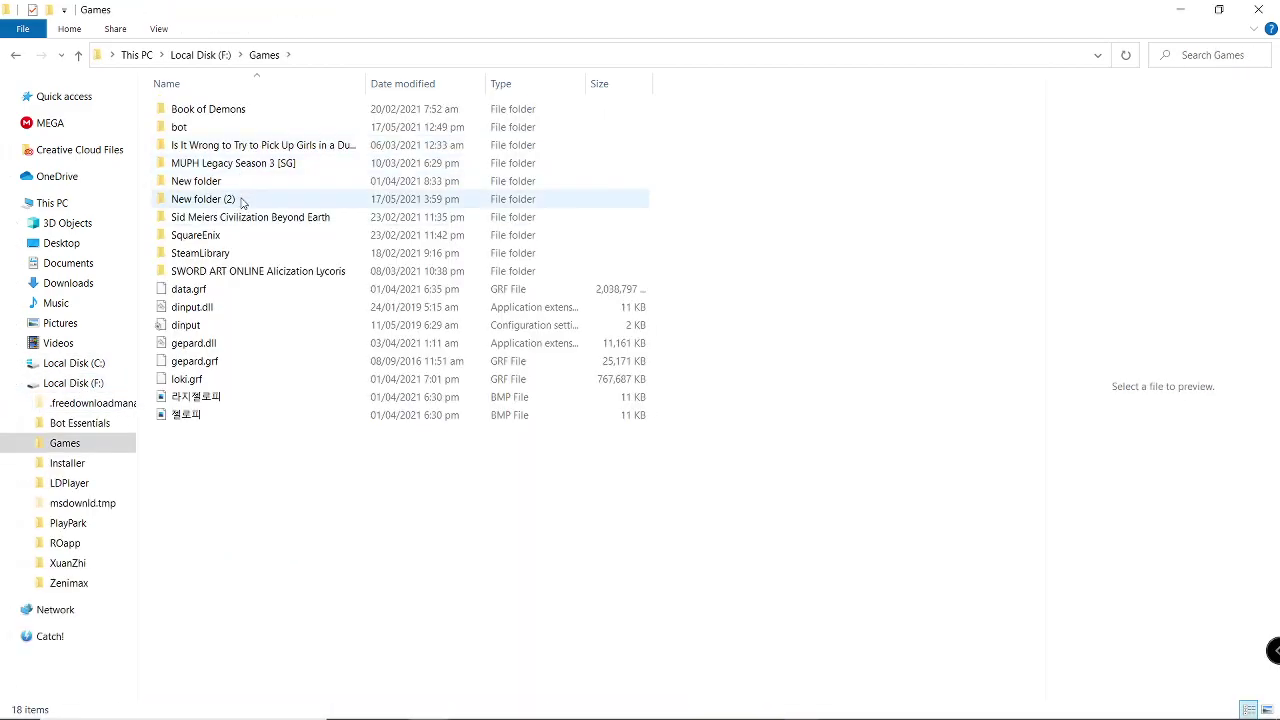
double_click(240, 200)
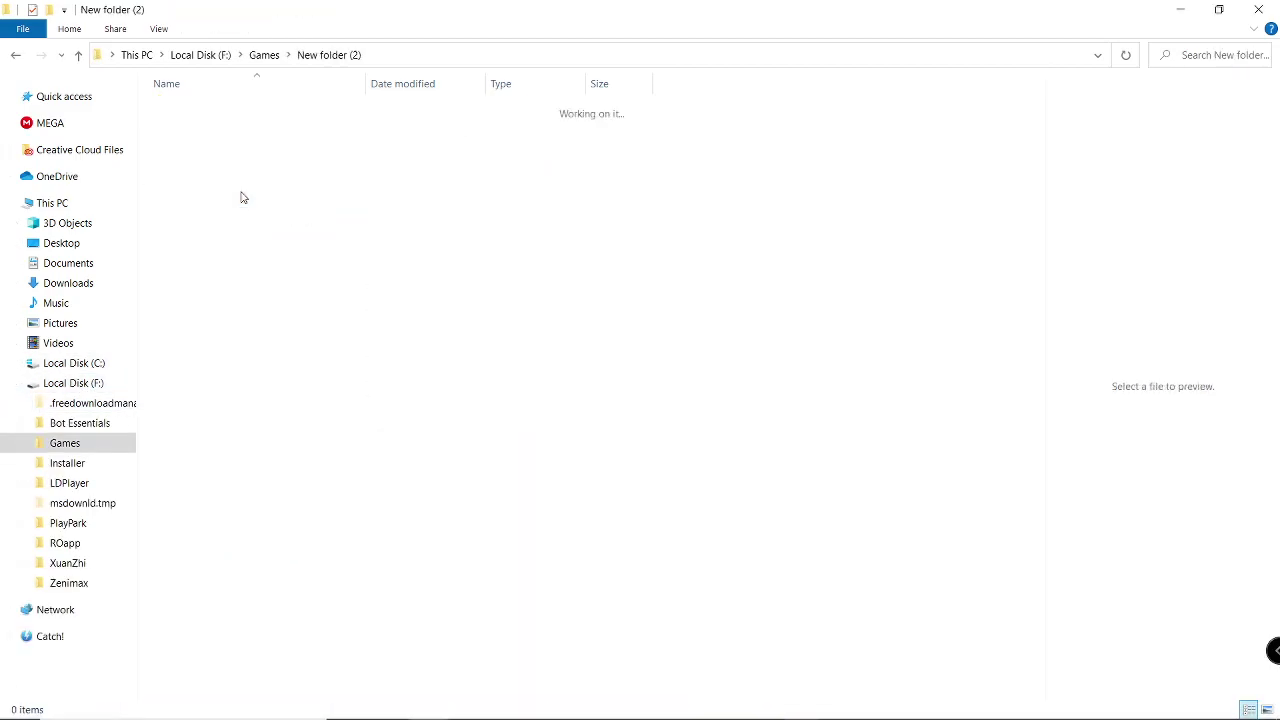
click(18, 55)
double_click(213, 126)
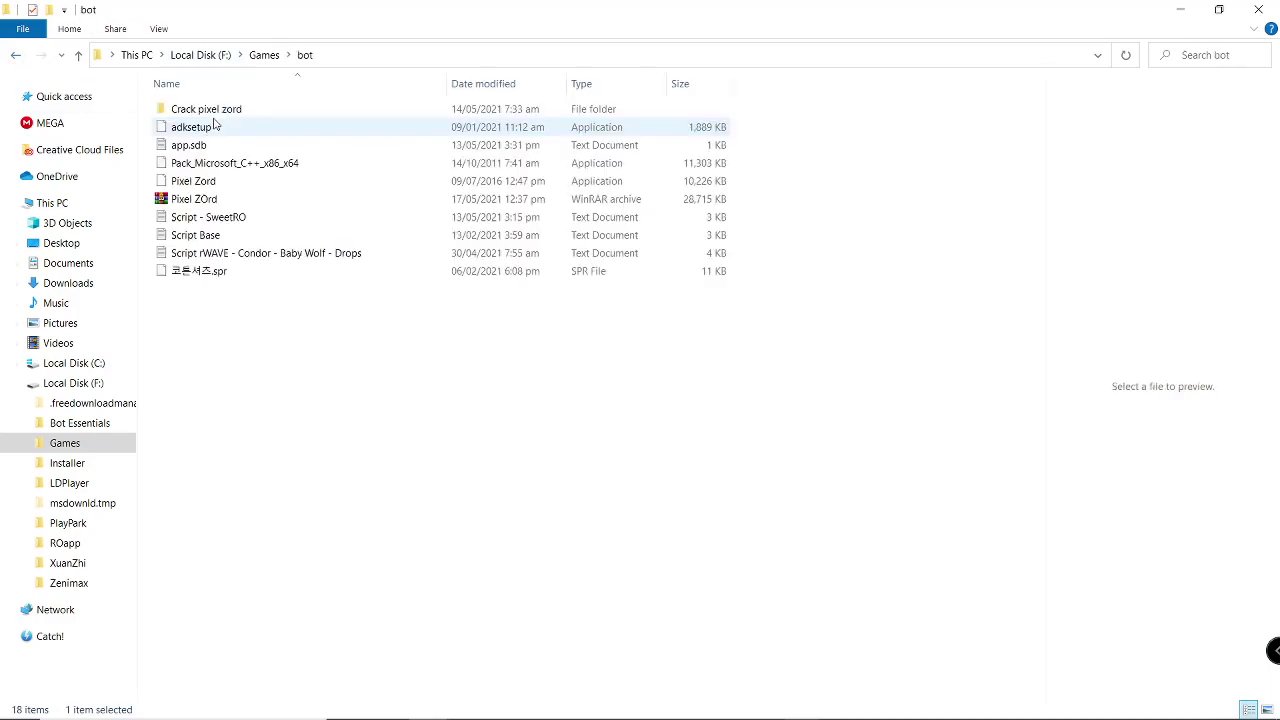
double_click(226, 145)
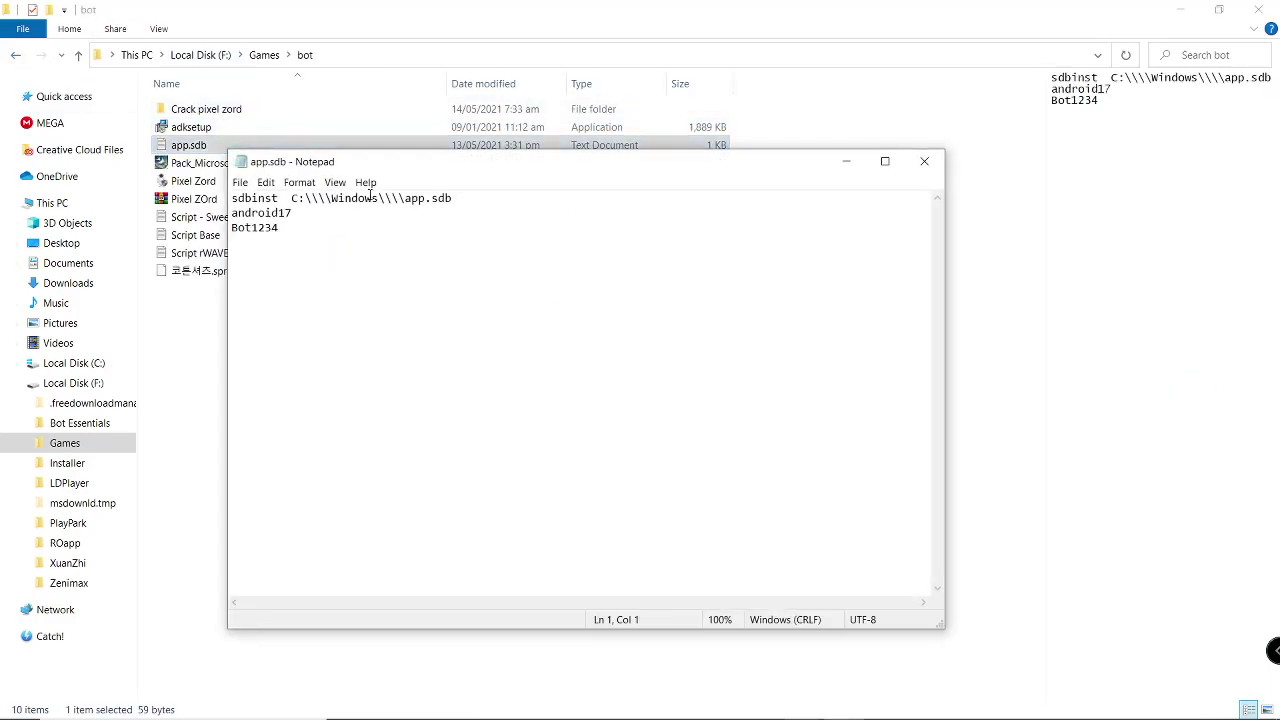
drag(455, 199, 230, 199)
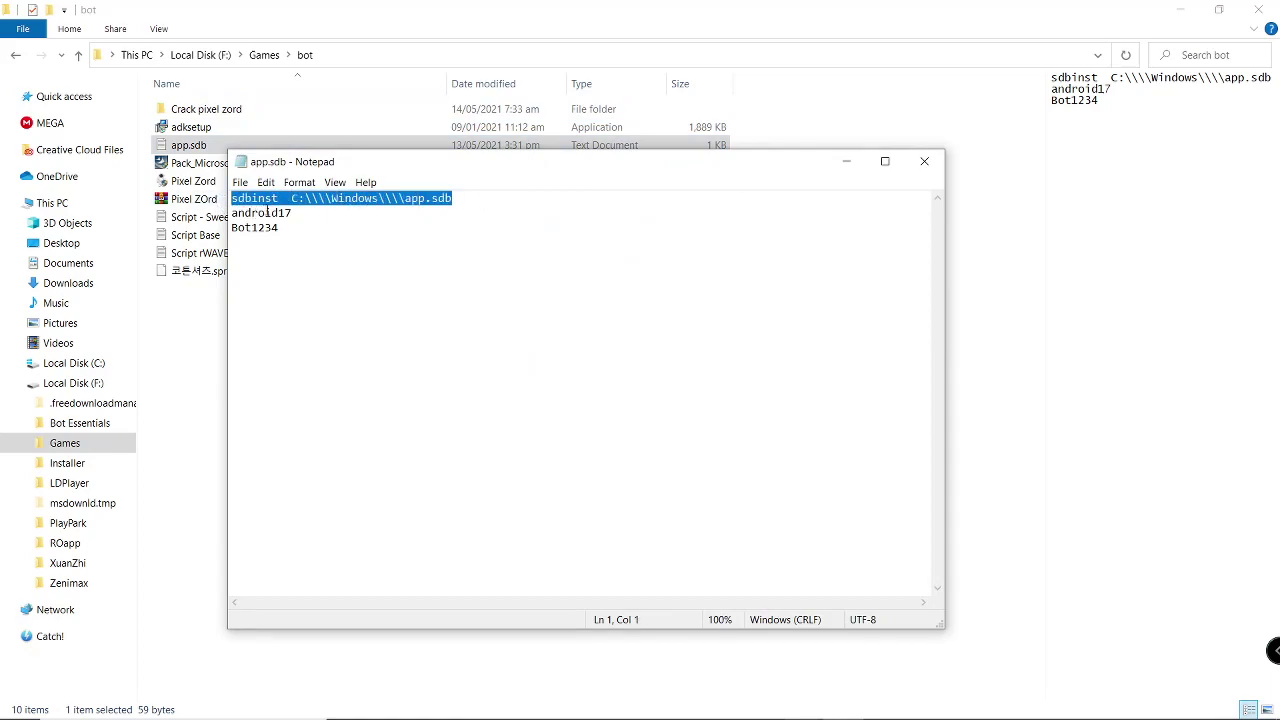
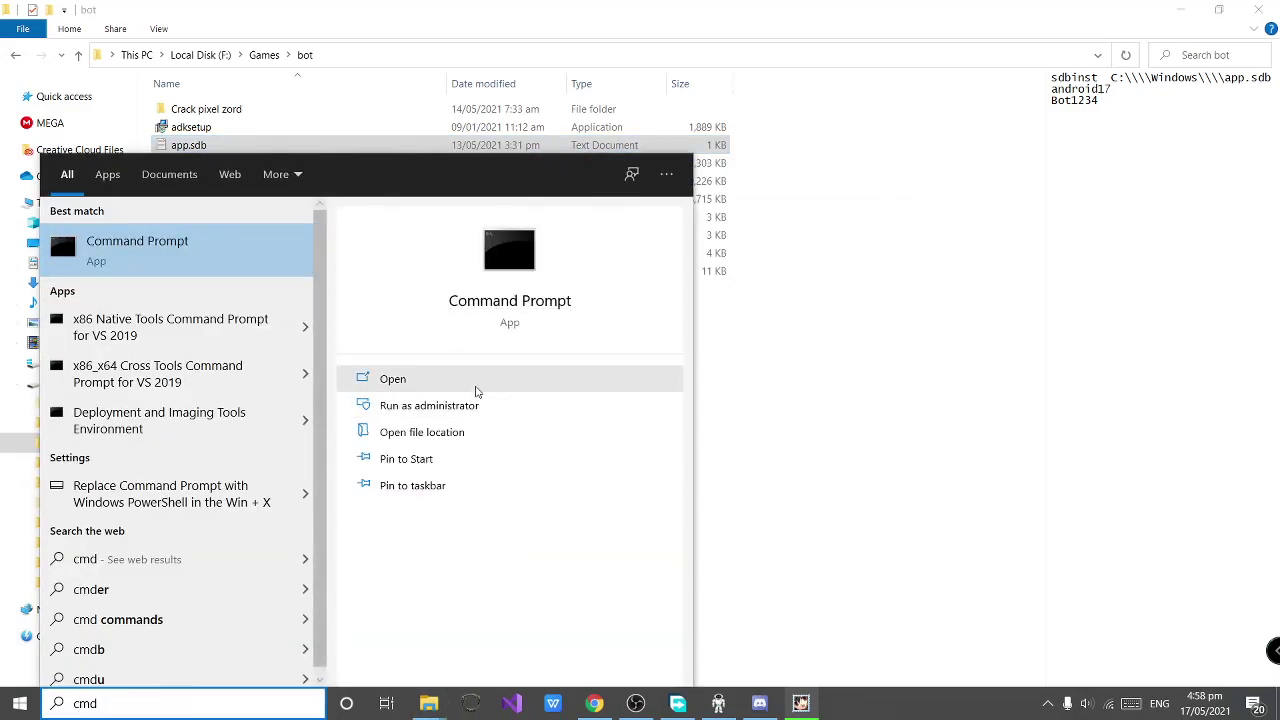
Run "sdbinst C:\\\\Windows\\\\app.sdb" in an administrator Command Prompt, answer yes to replacing the installed file, and close the prompt.
click(478, 404)
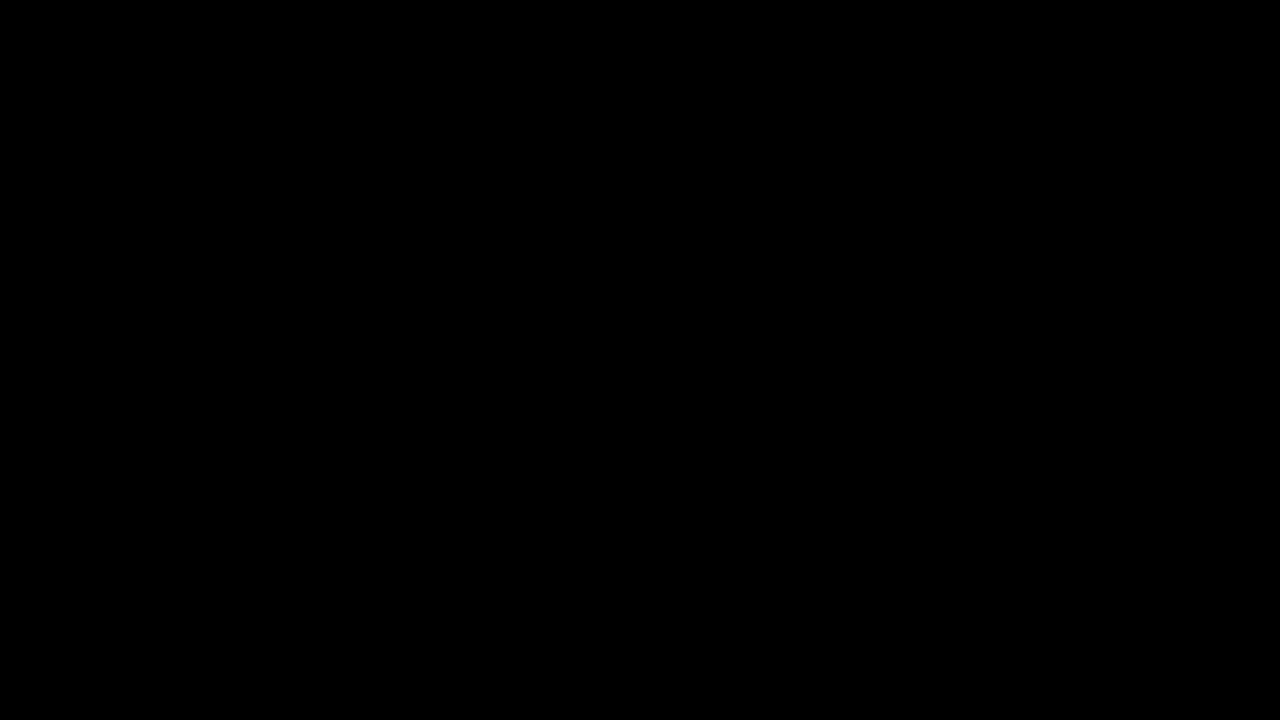
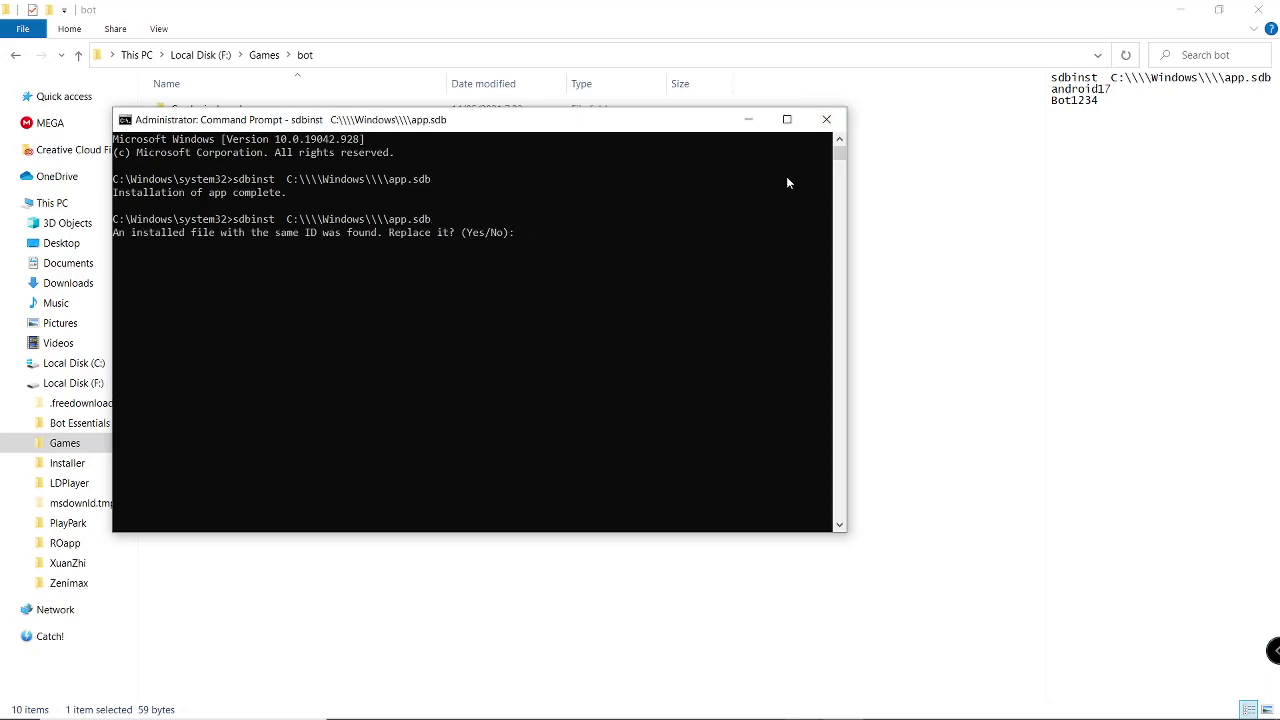
key(Return)
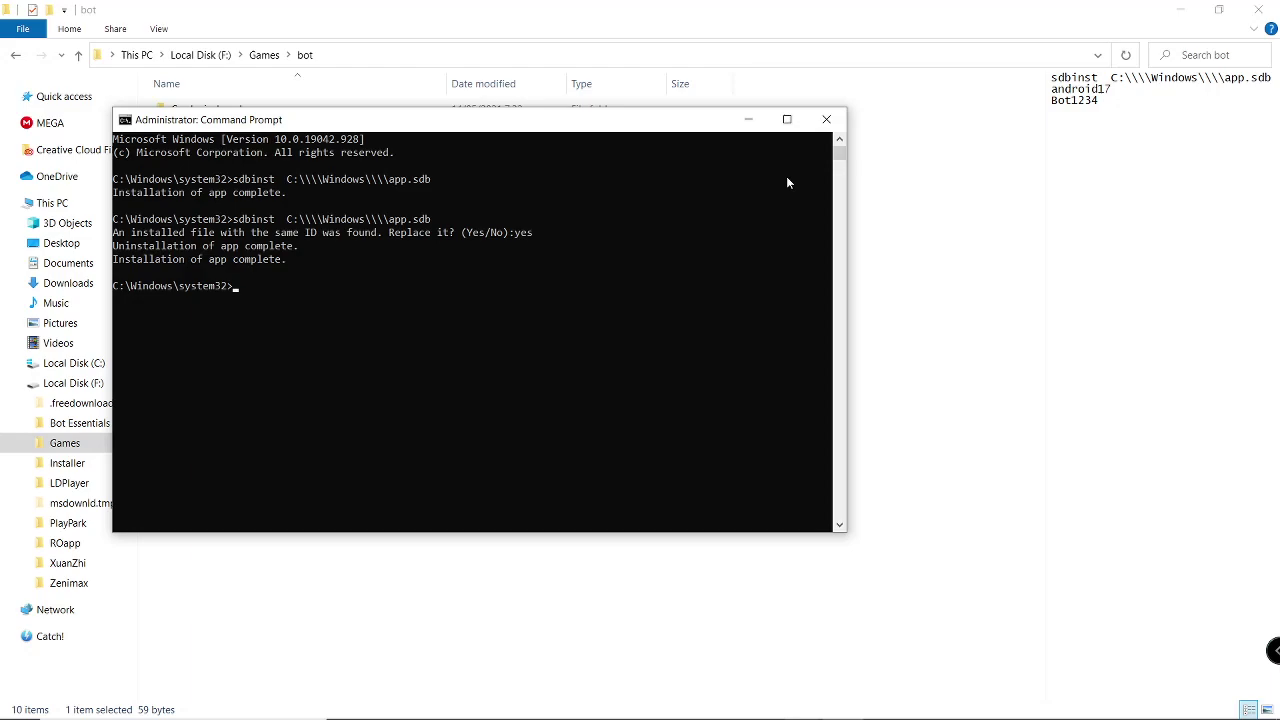
click(826, 119)
Close the bot folder window and minimize the remaining folder window to reveal the Sweet launcher.
click(585, 401)
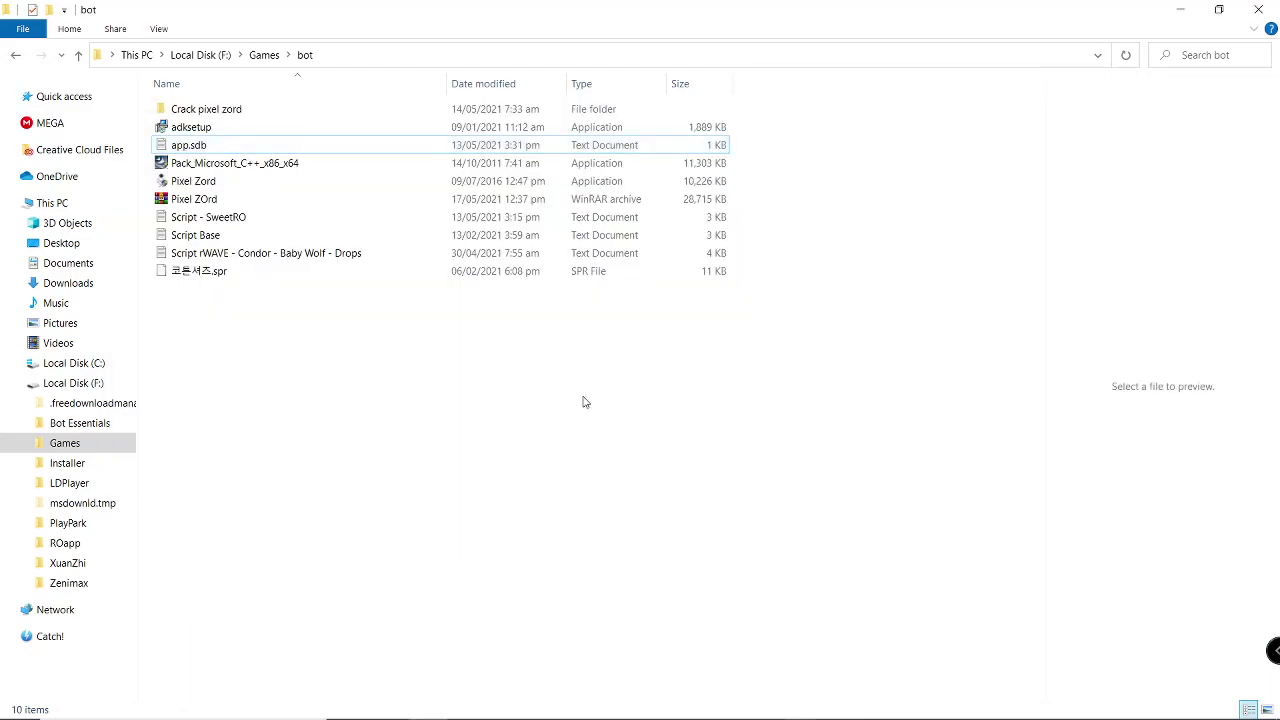
click(1259, 10)
click(1180, 10)
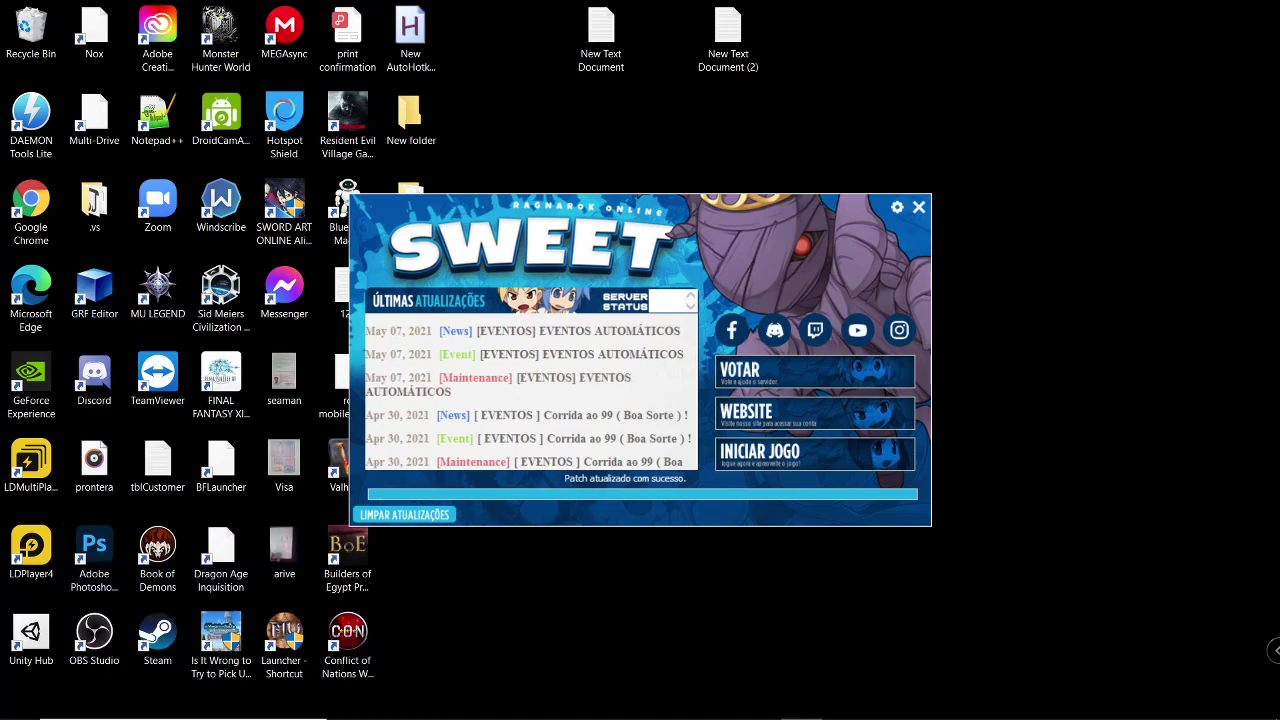
Bring up Blue Eye Macro, then start the game from the Sweet launcher and connect to the BR ( Principal ) server.
click(718, 703)
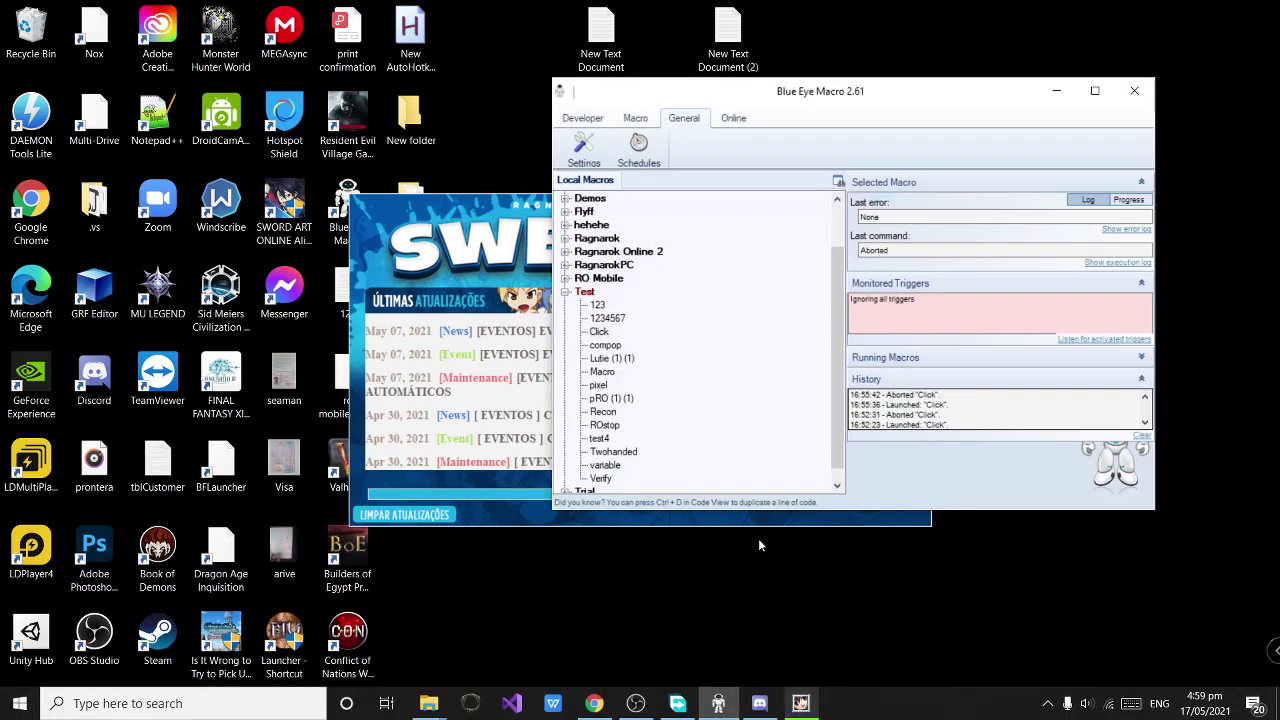
click(541, 503)
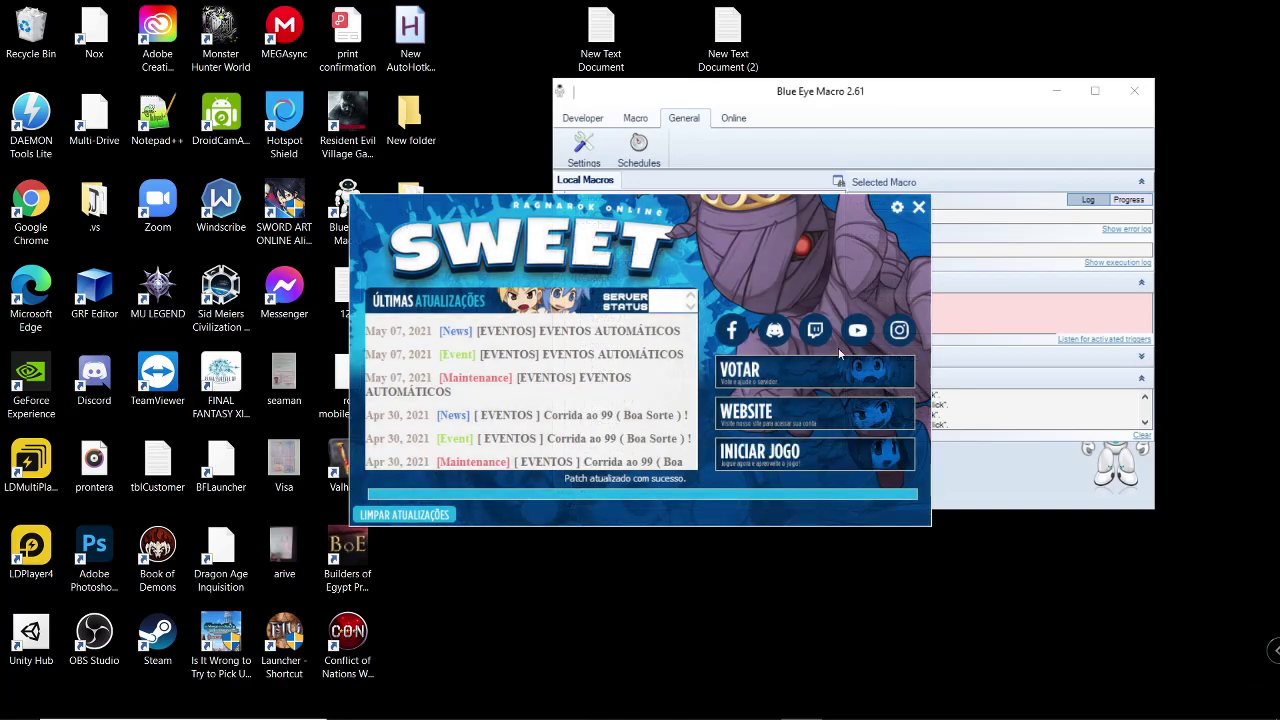
click(824, 456)
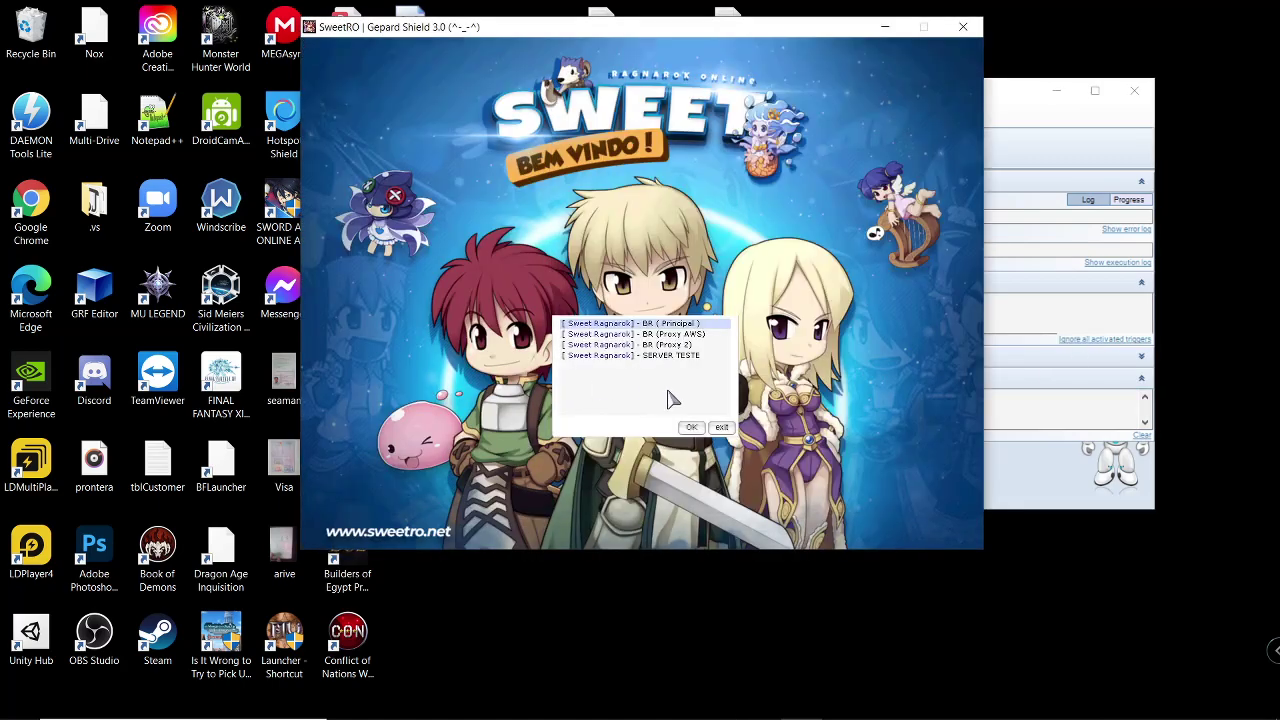
click(691, 427)
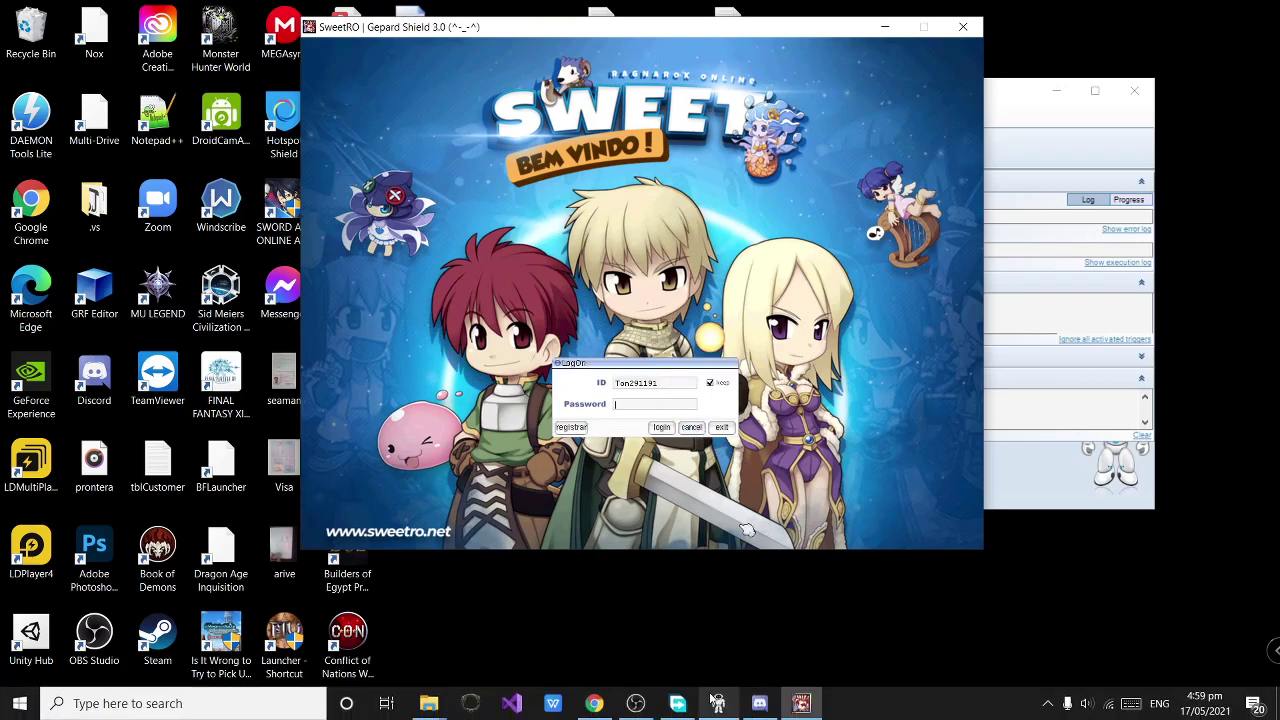
Copy the account password from the Discord conversation, paste it into the game's password field, and log in.
click(760, 703)
drag(660, 479, 520, 479)
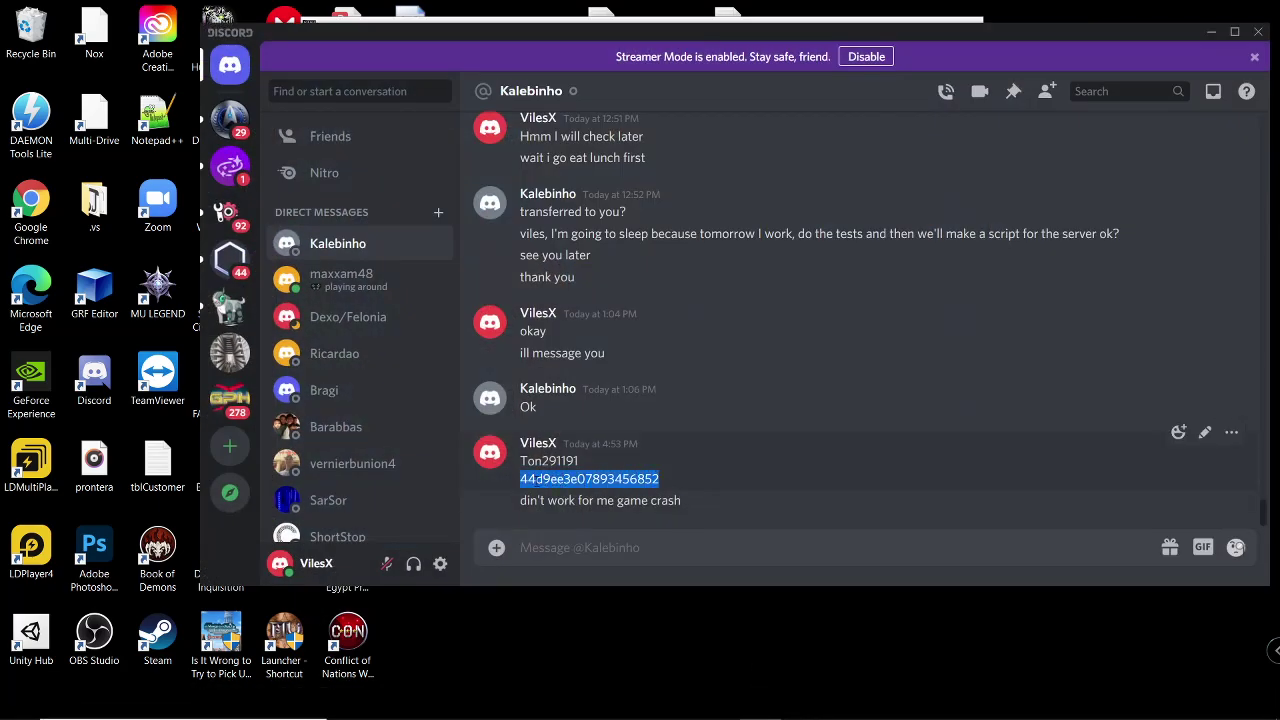
key(alt+Tab)
key(ctrl+v)
click(662, 427)
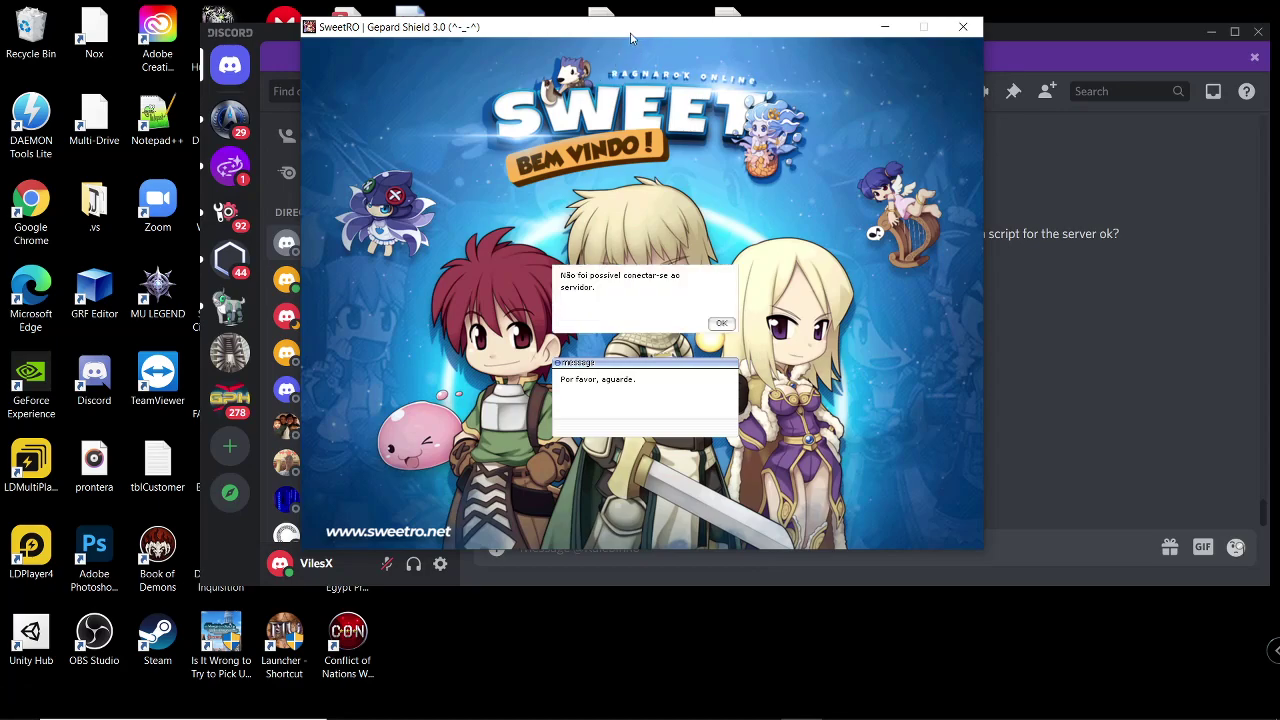
Dismiss the connection message, paste the account password again, and retry the login.
click(720, 325)
key(ctrl+v)
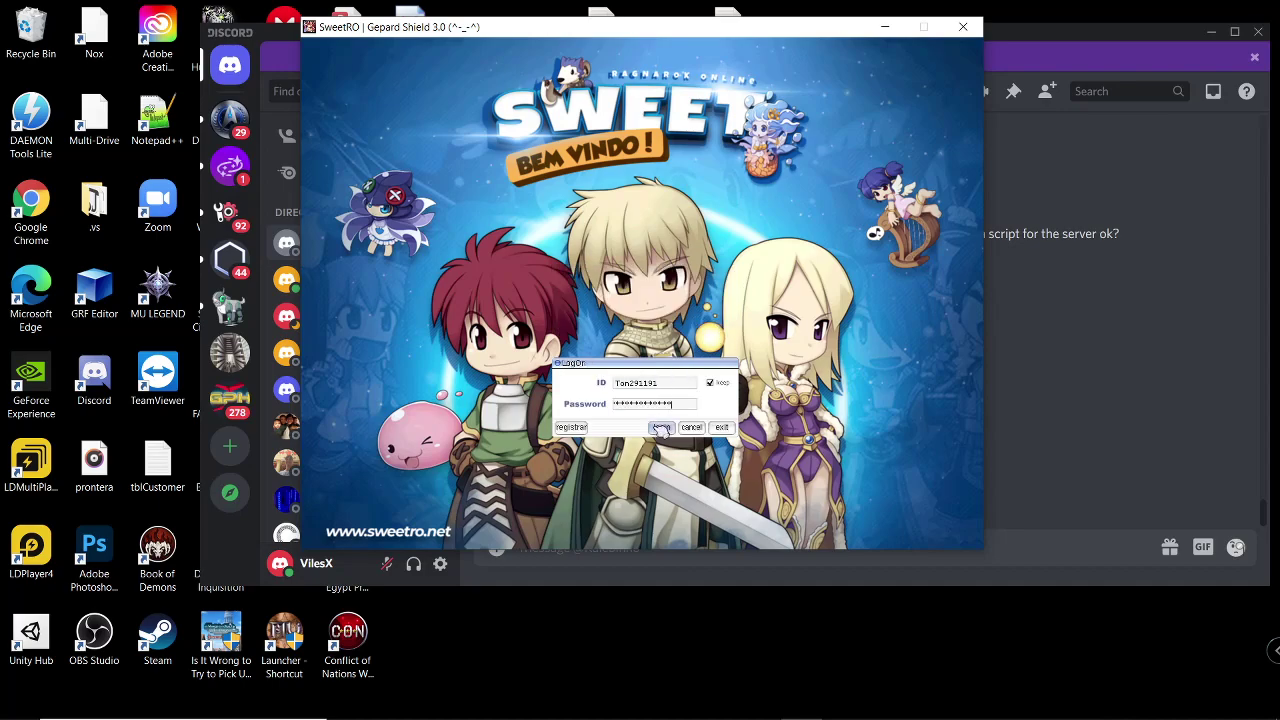
click(660, 429)
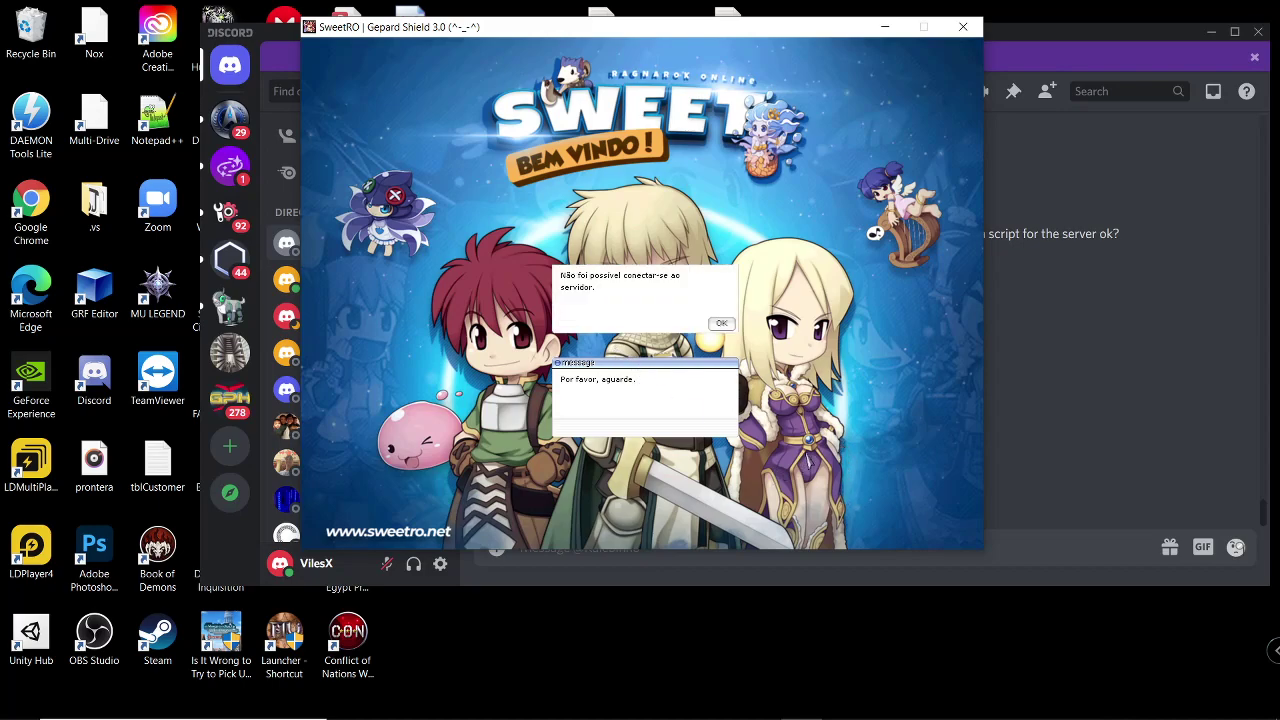
Dismiss the connection message, look at Blue Eye Macro's monitored triggers, and exit the SweetRO client.
click(722, 326)
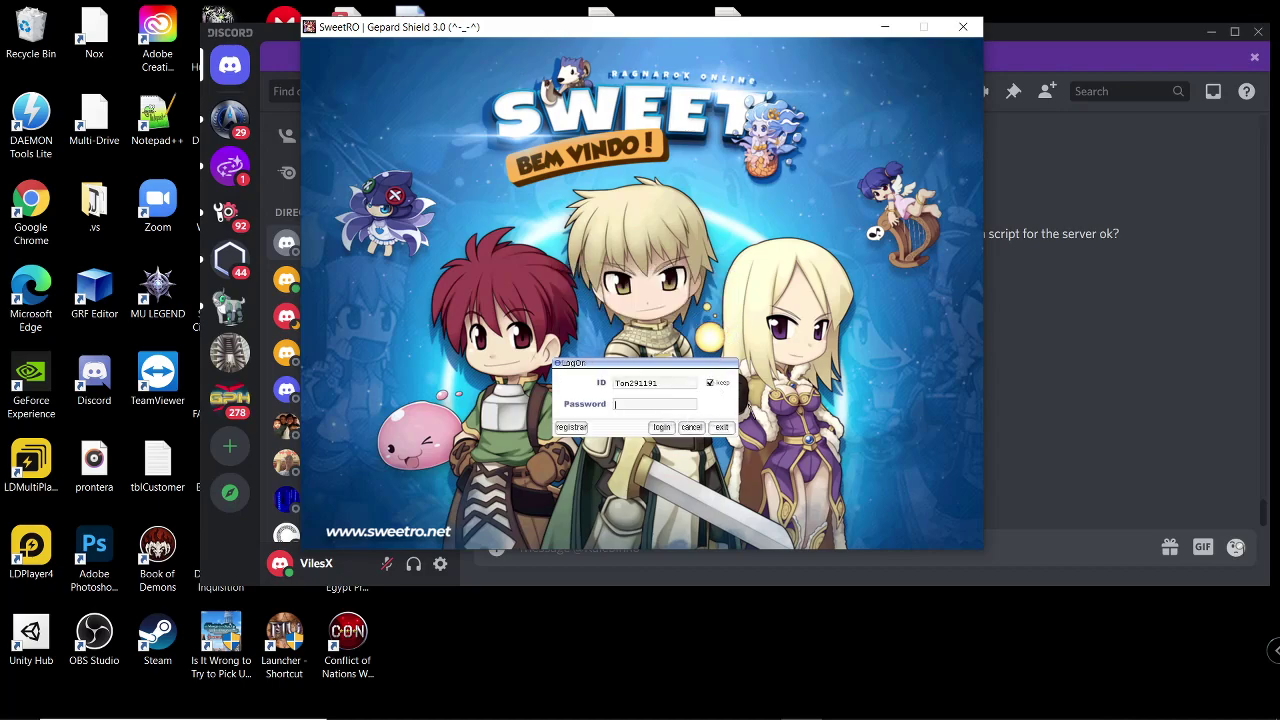
key(alt+Tab)
click(785, 304)
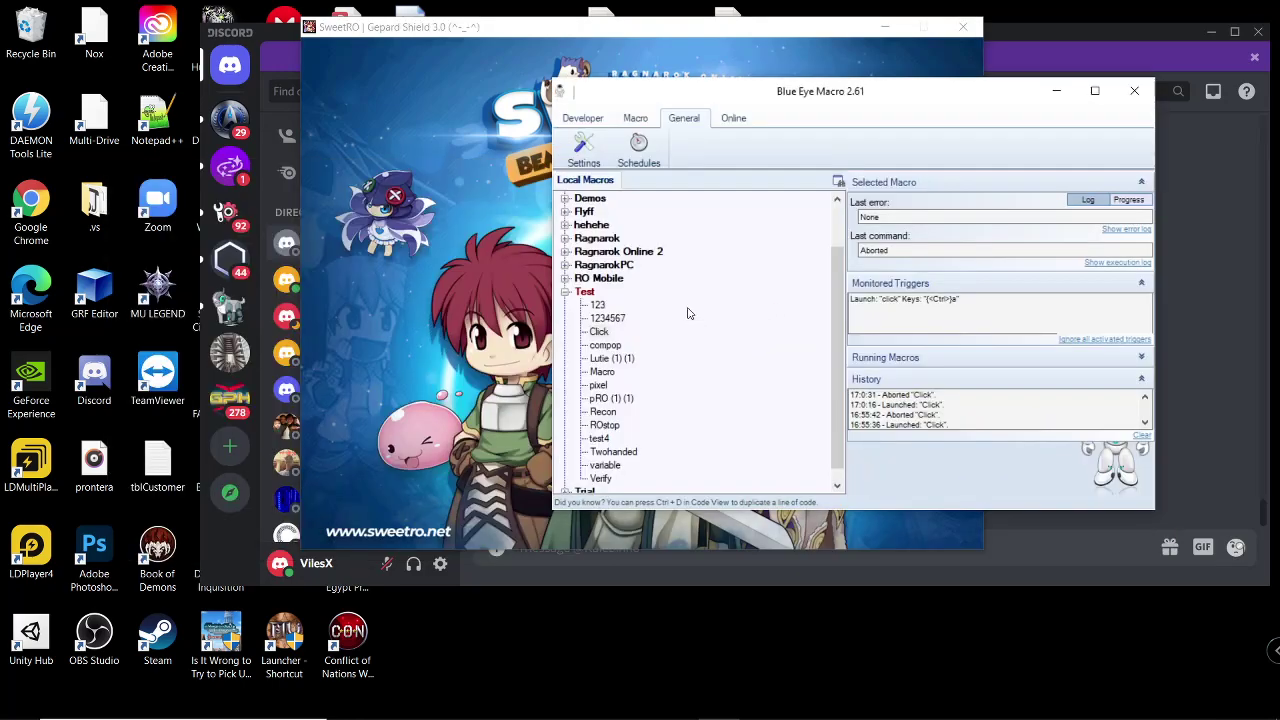
click(628, 70)
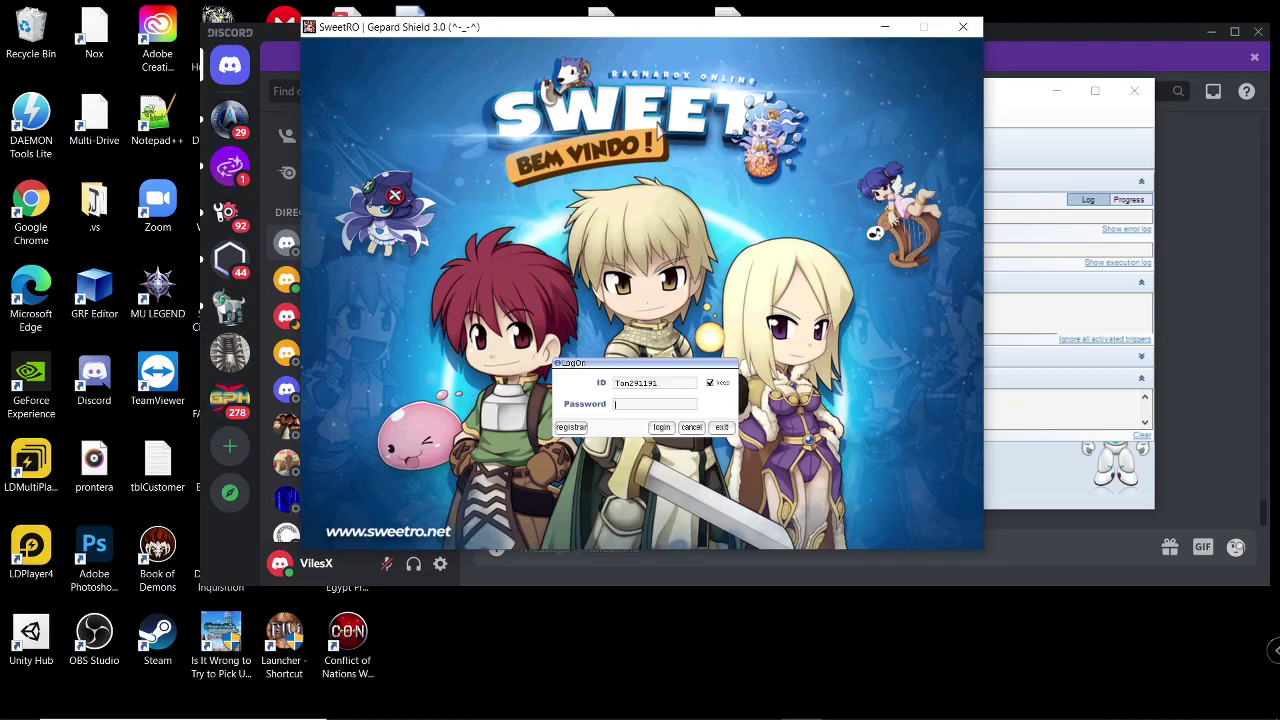
click(722, 427)
click(691, 323)
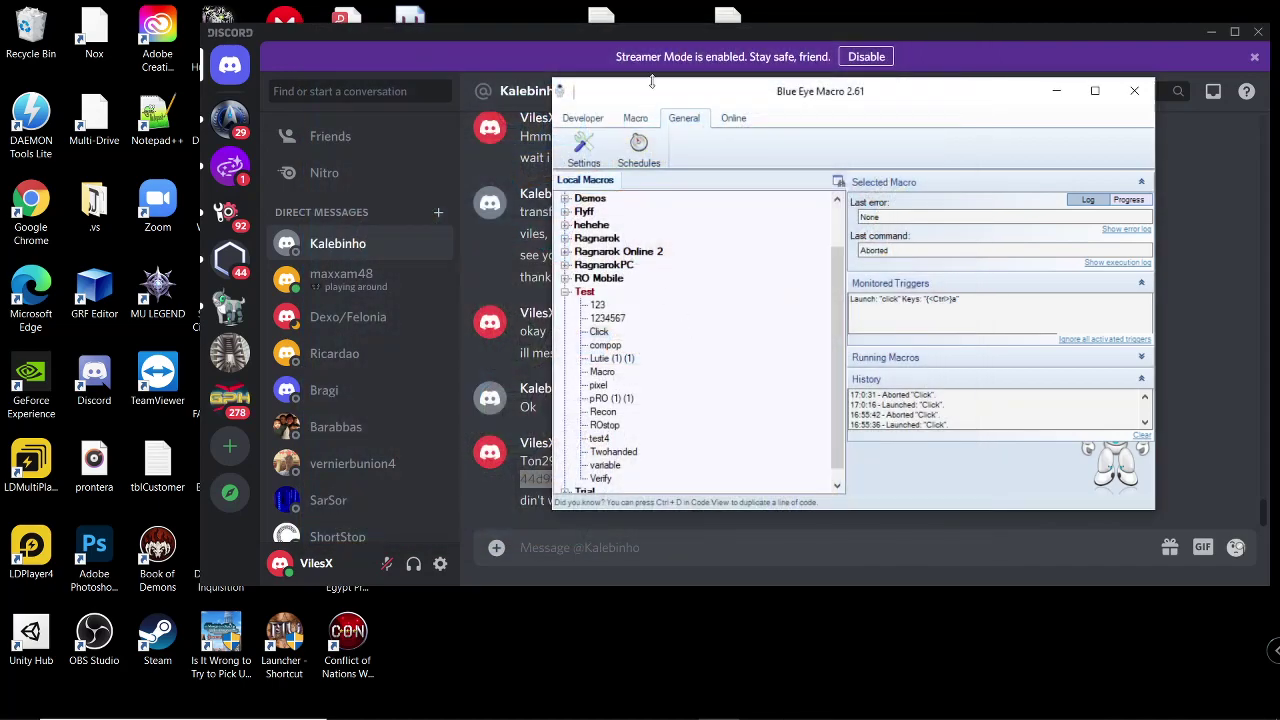
Move the Discord window aside and restart the game through the #Jogar launcher in the desktop RAG folder.
drag(630, 40, 971, 22)
double_click(412, 205)
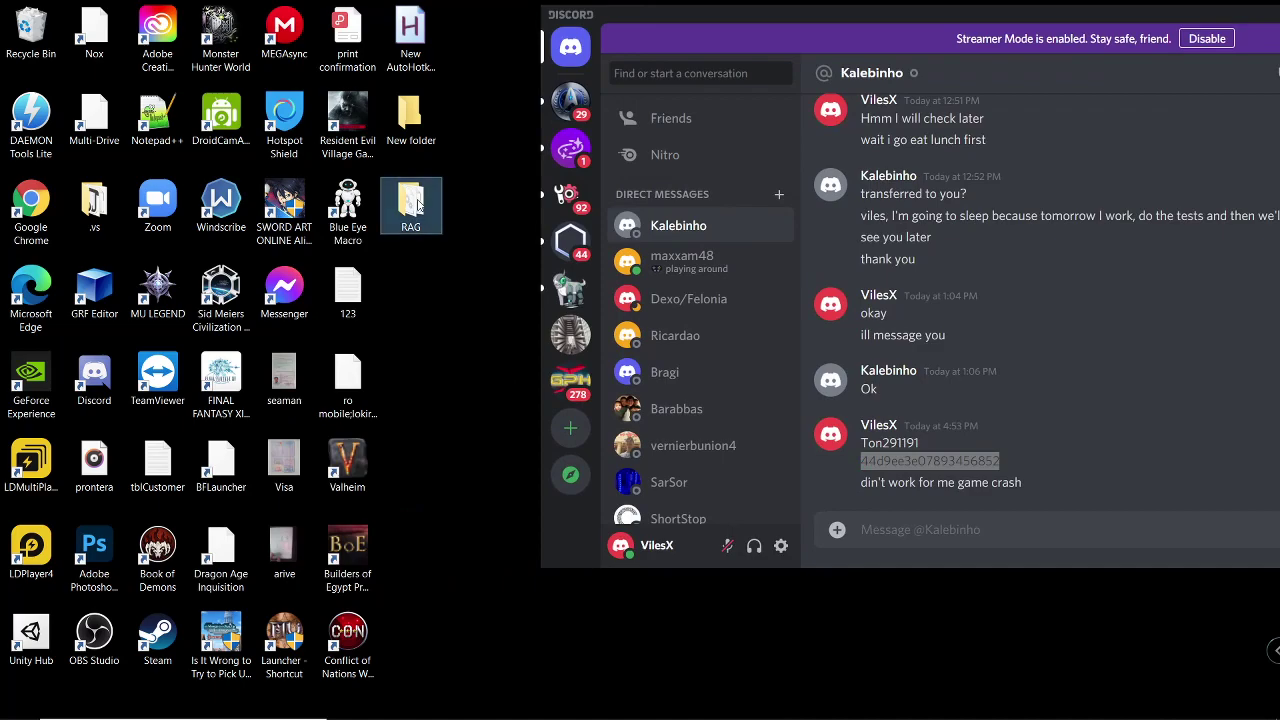
scroll(355, 480, down, 2)
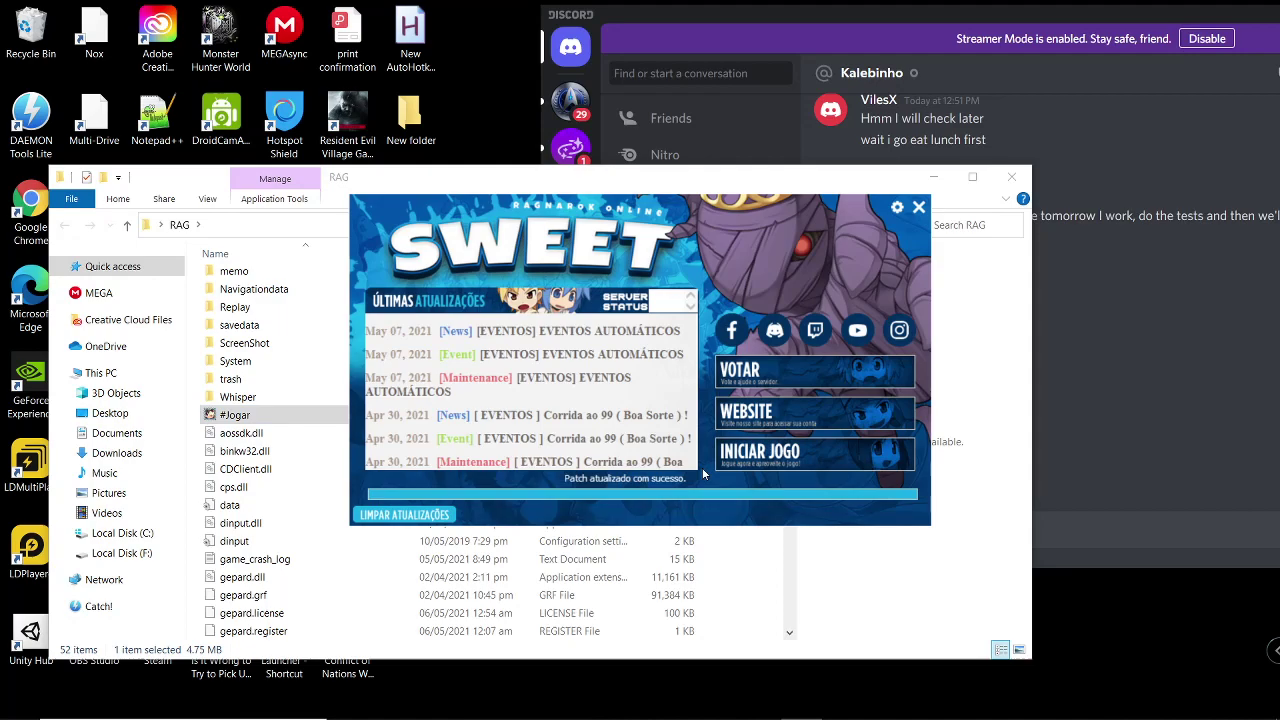
click(768, 455)
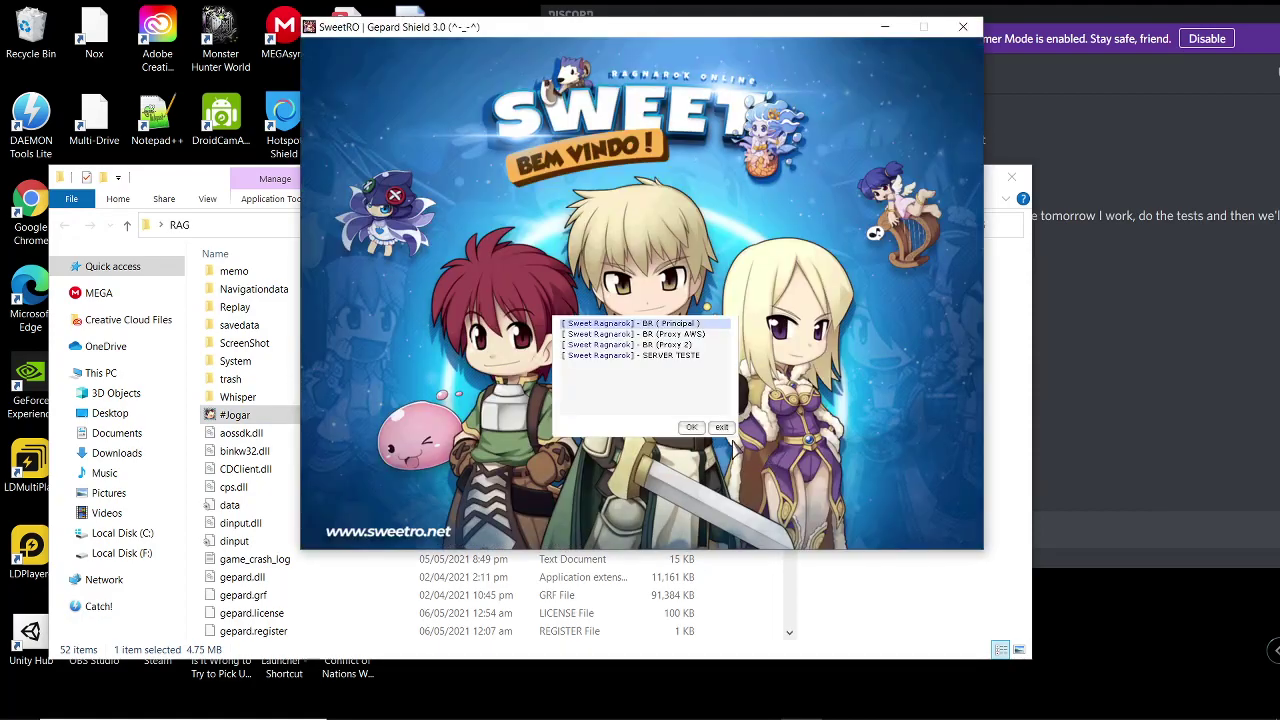
Connect to the BR ( Principal ) server and paste the account password into the login form.
click(691, 427)
key(ctrl+v)
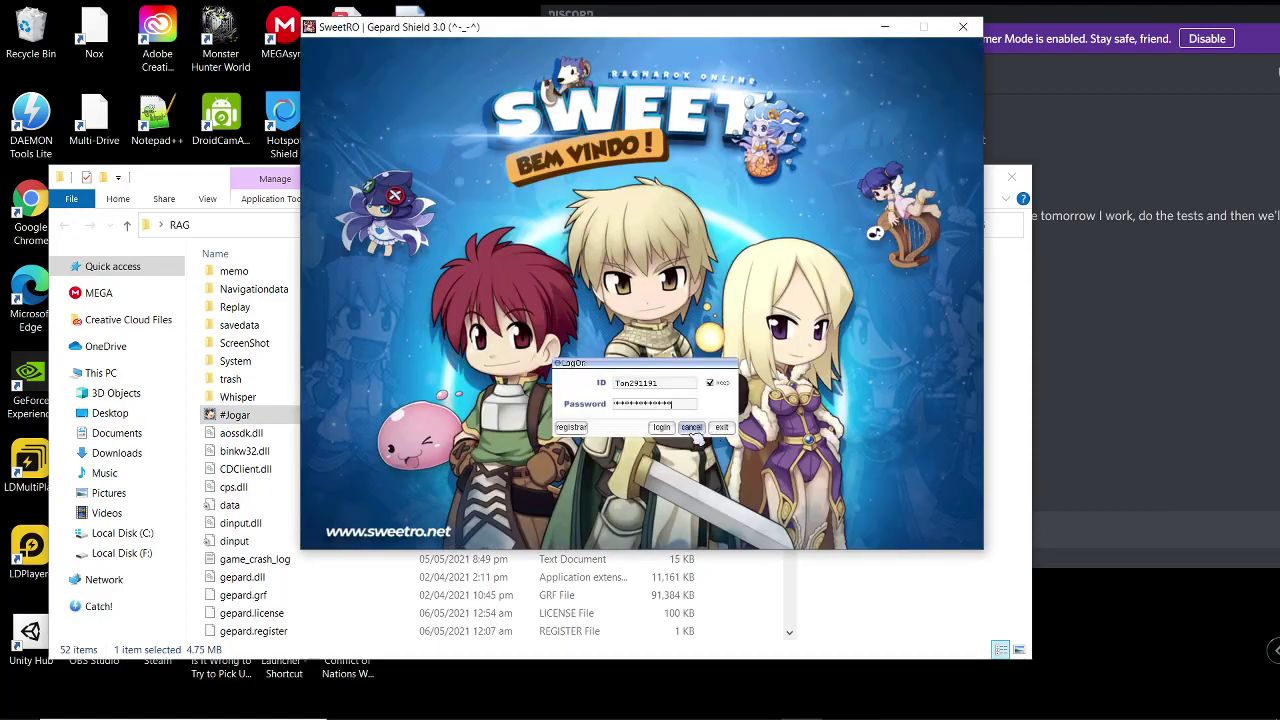